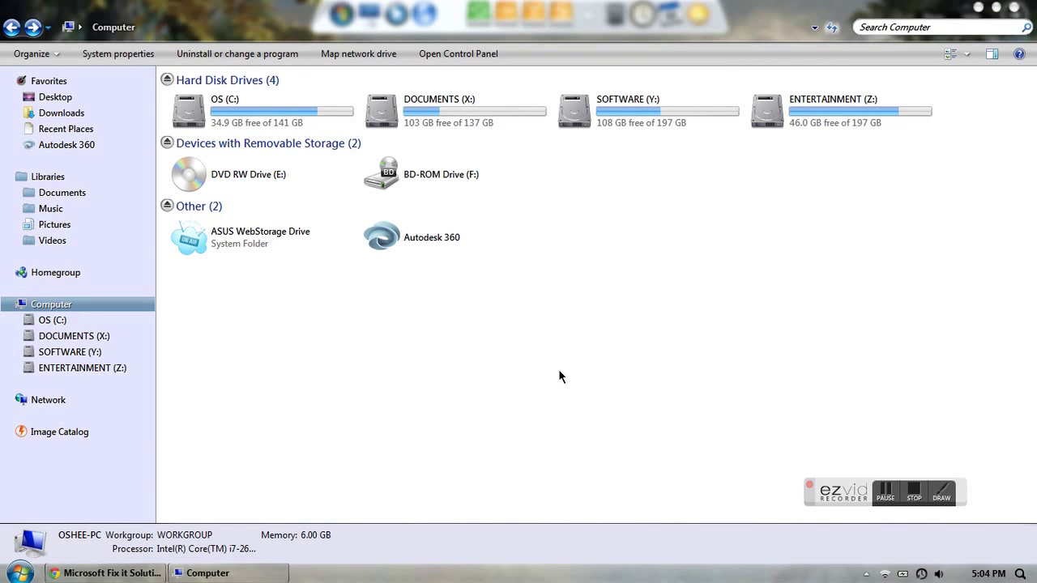
Open the Control Panel's list of installed programs for uninstalling
{"action": "left_click", "coordinate": [446, 148]}
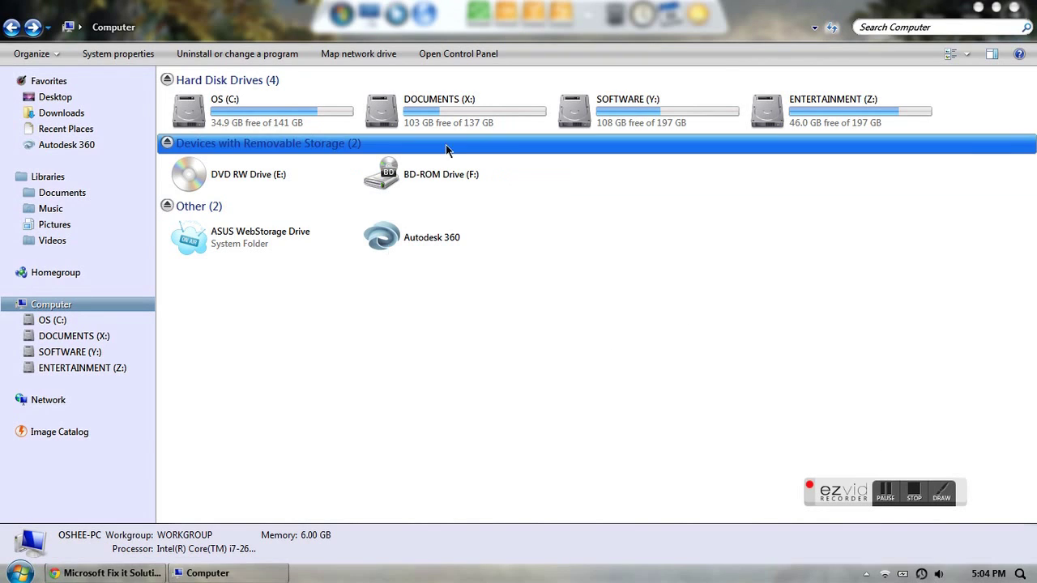
{"action": "left_click", "coordinate": [469, 55]}
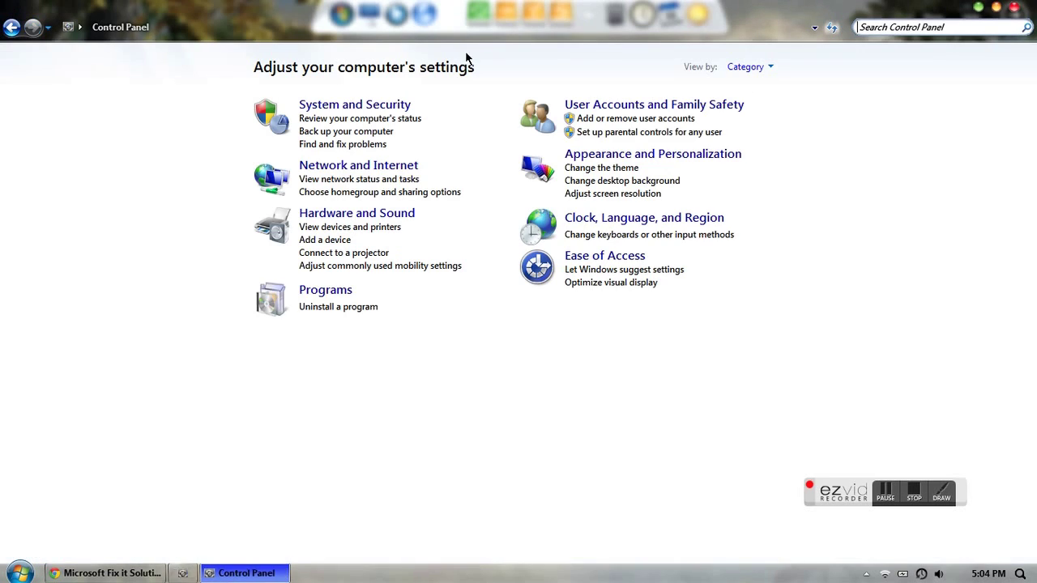
{"action": "left_click", "coordinate": [336, 310]}
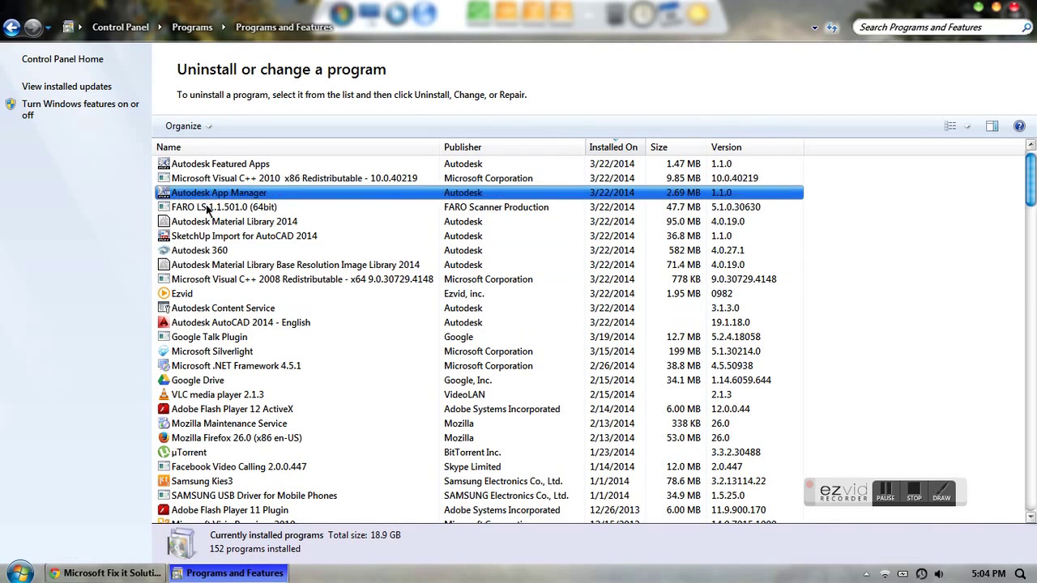
Uninstall Autodesk AutoCAD 2014 - English, letting setup automatically close and restart open applications, and finish the uninstaller
{"action": "left_click", "coordinate": [225, 324]}
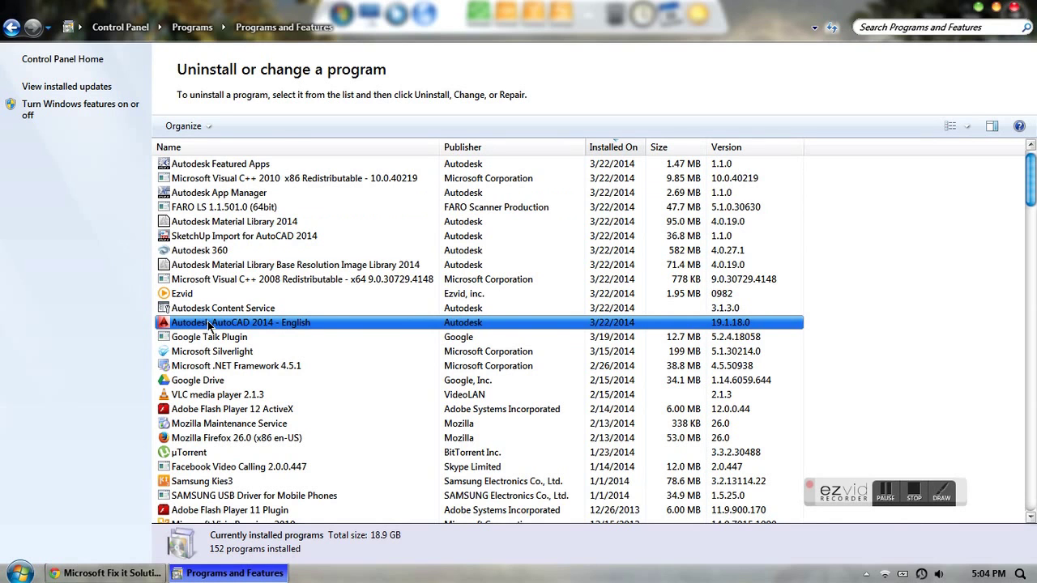
{"action": "left_click", "coordinate": [270, 127]}
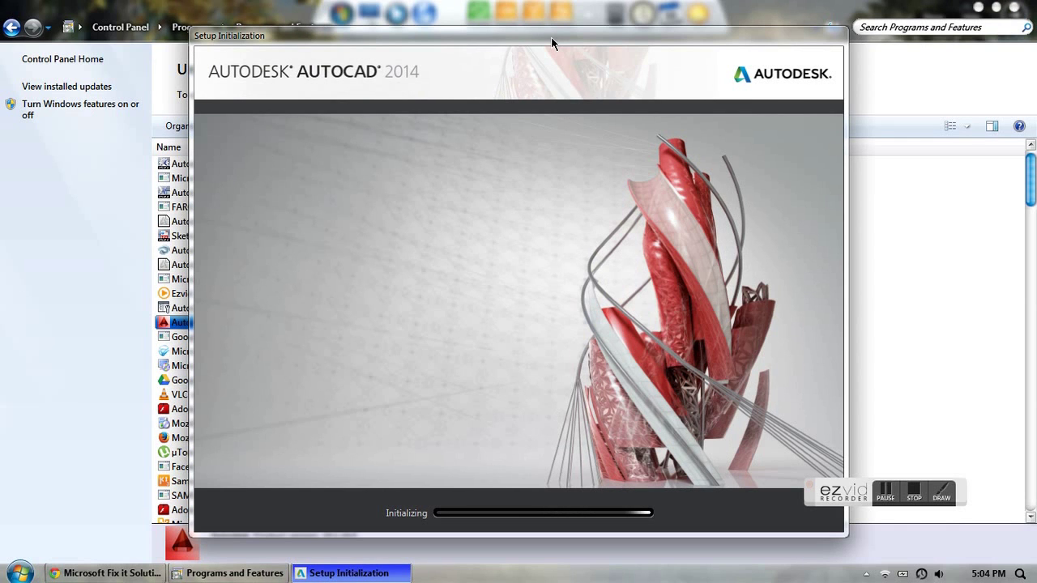
{"action": "left_click_drag", "start_coordinate": [551, 37], "coordinate": [454, 13]}
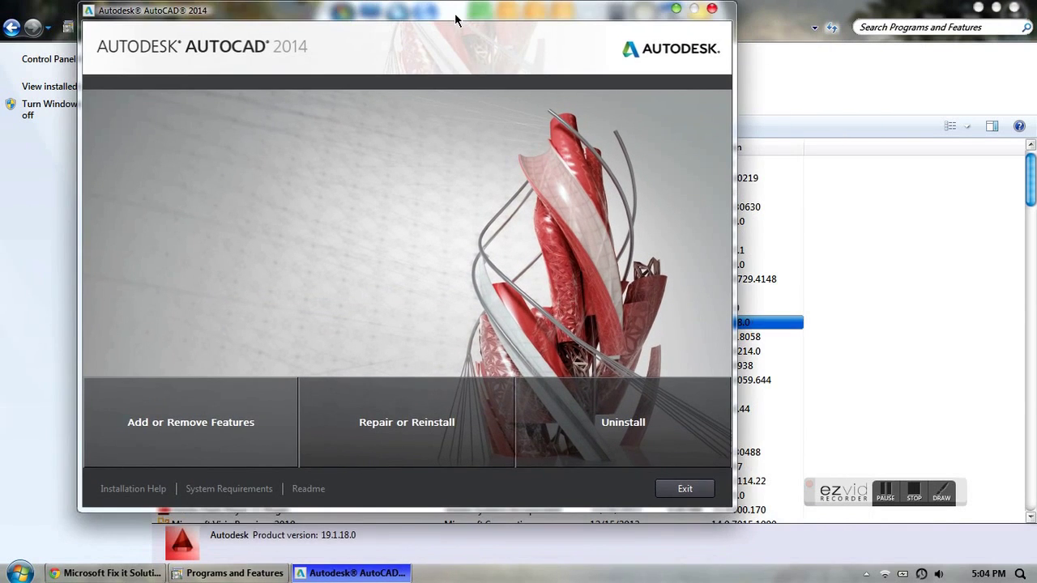
{"action": "left_click", "coordinate": [614, 428]}
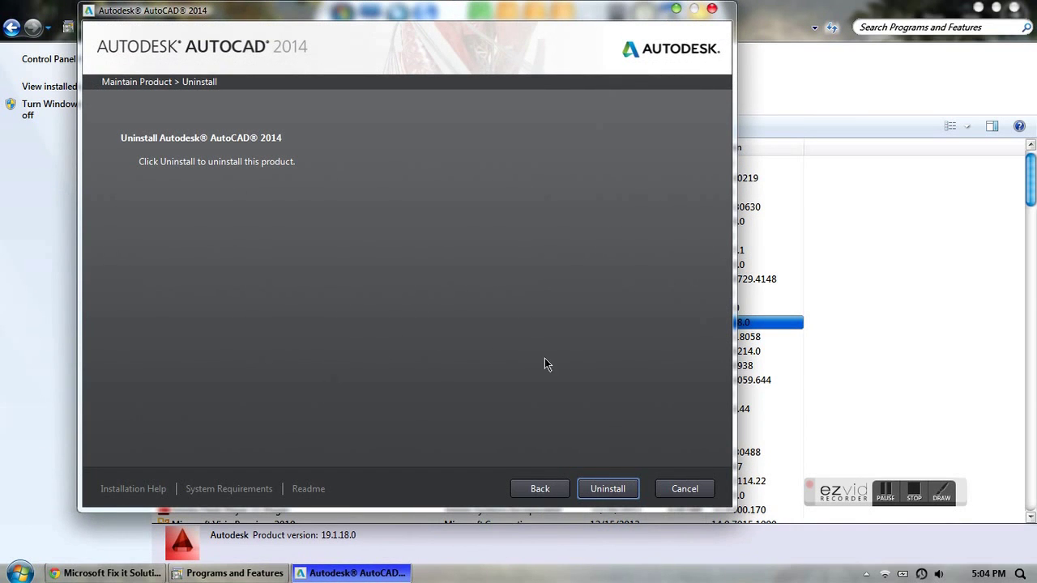
{"action": "left_click", "coordinate": [608, 489]}
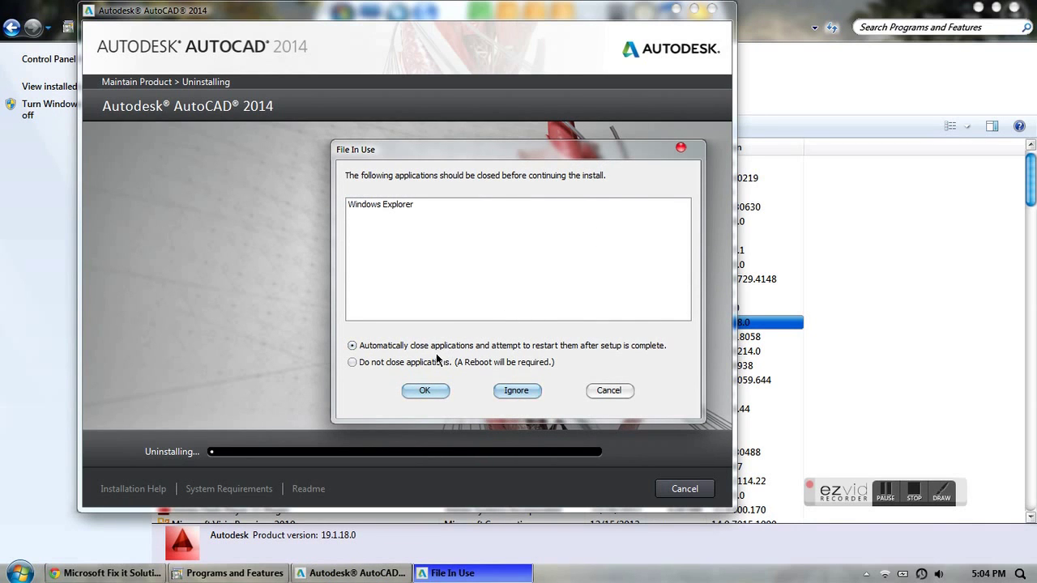
{"action": "left_click", "coordinate": [415, 391]}
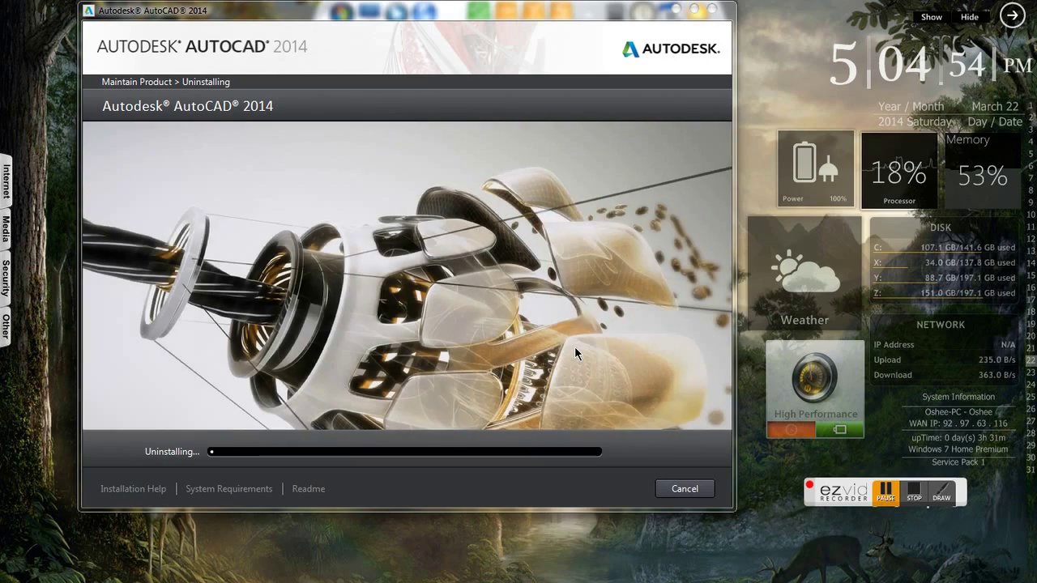
{"action": "left_click", "coordinate": [885, 496]}
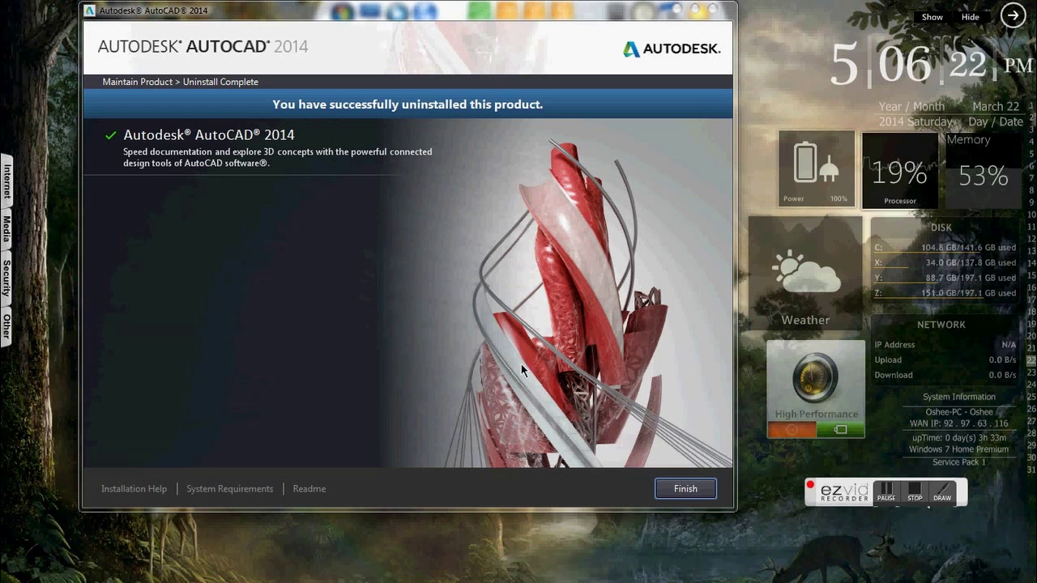
{"action": "left_click", "coordinate": [685, 489]}
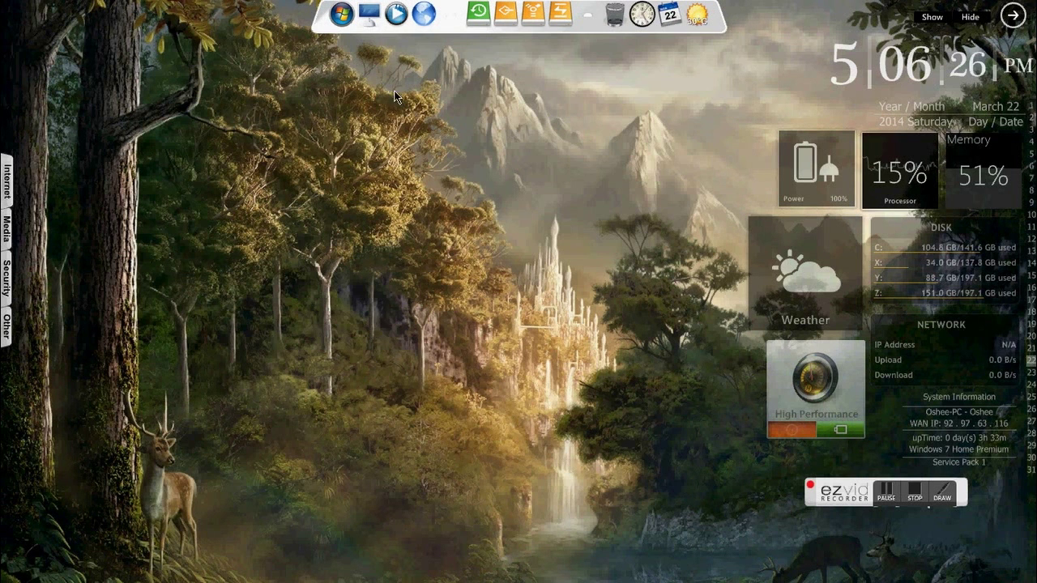
Reopen the list of installed programs through a maximized Computer window and the Control Panel
{"action": "left_click", "coordinate": [374, 23]}
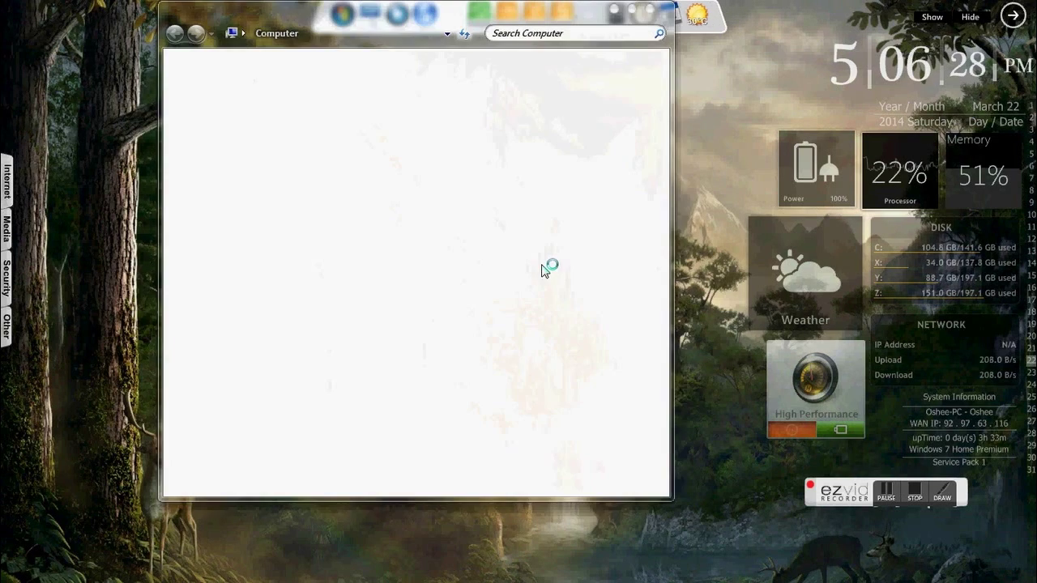
{"action": "double_click", "coordinate": [478, 30]}
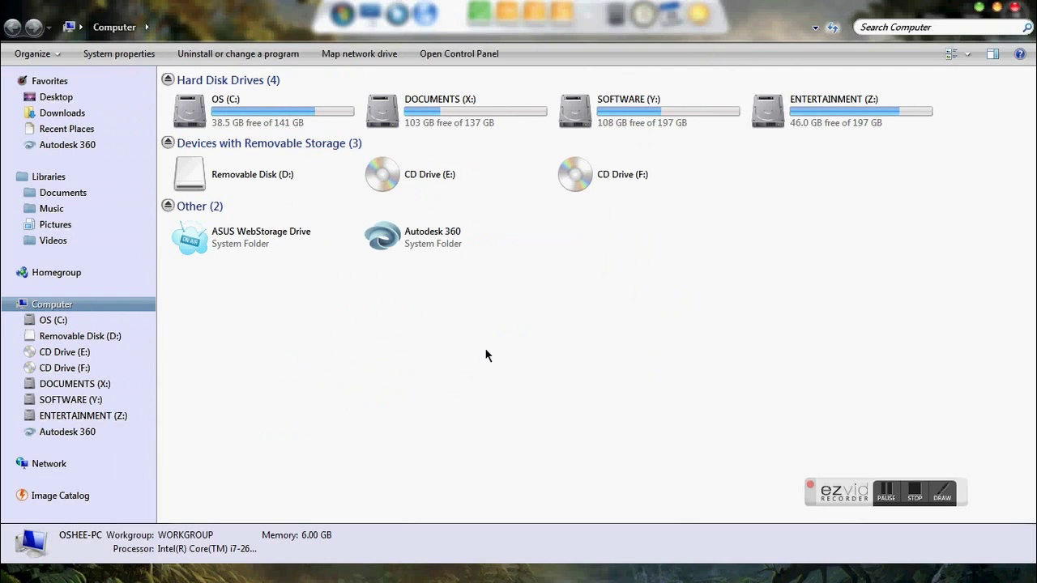
{"action": "left_click", "coordinate": [457, 52]}
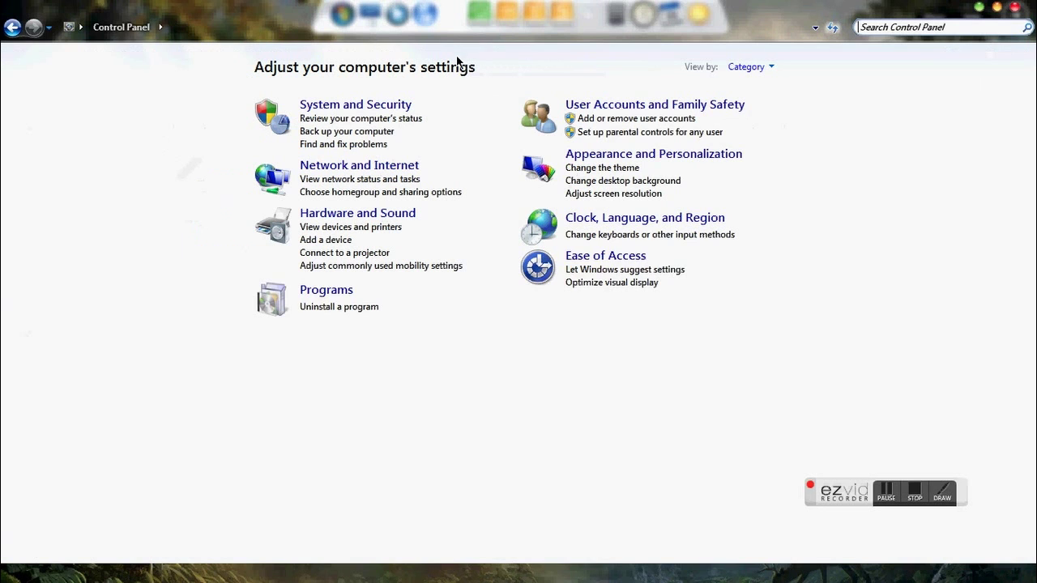
{"action": "left_click", "coordinate": [324, 313]}
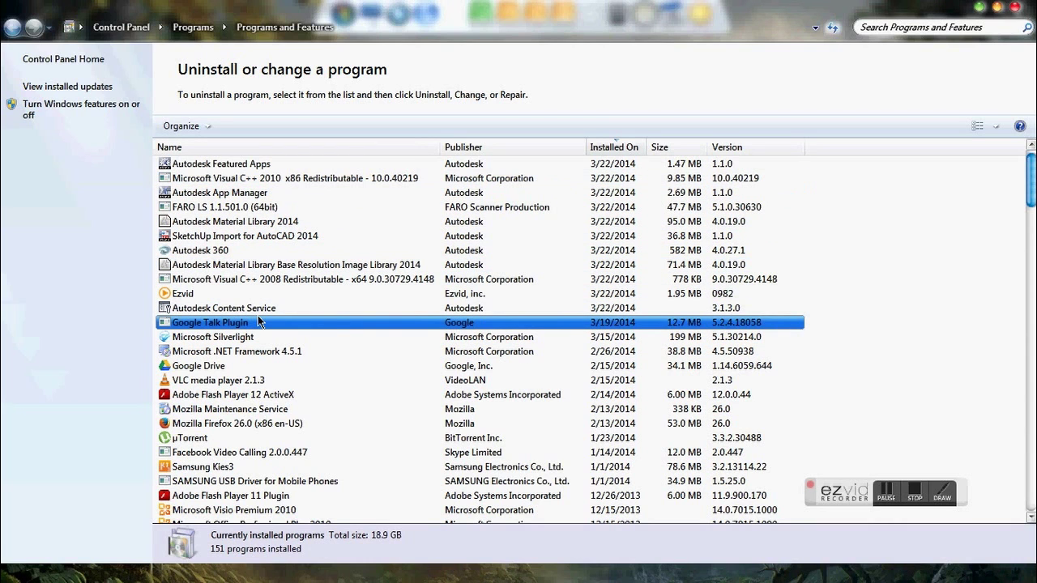
Examine the remaining Autodesk entries among the installed programs, from Autodesk Featured Apps down to Autodesk Content Service
{"action": "left_click", "coordinate": [465, 167]}
{"action": "left_click", "coordinate": [466, 195]}
{"action": "left_click", "coordinate": [469, 223]}
{"action": "left_click", "coordinate": [473, 238]}
{"action": "left_click", "coordinate": [470, 251]}
{"action": "left_click", "coordinate": [468, 265]}
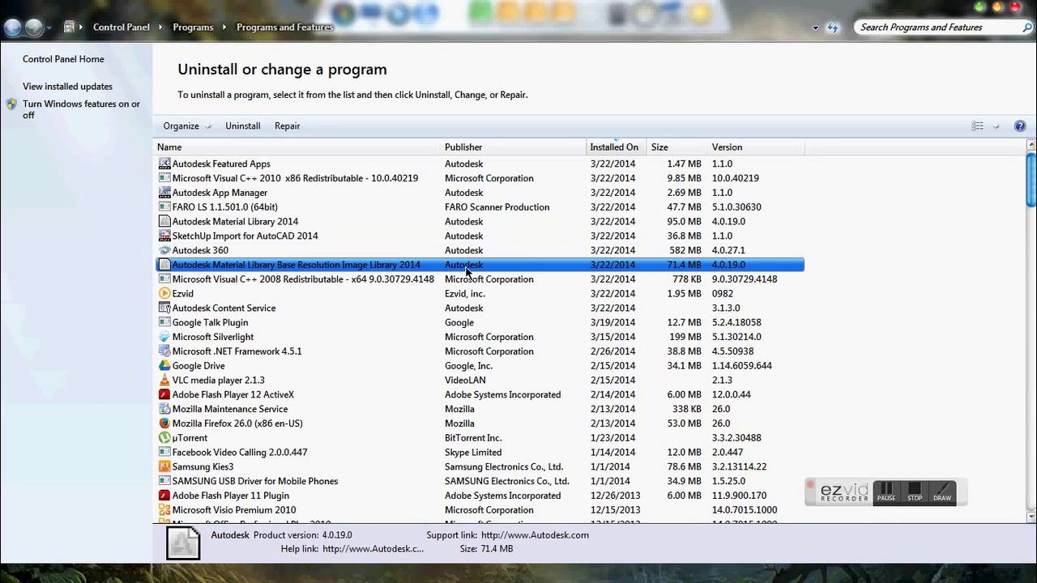
{"action": "left_click", "coordinate": [466, 308]}
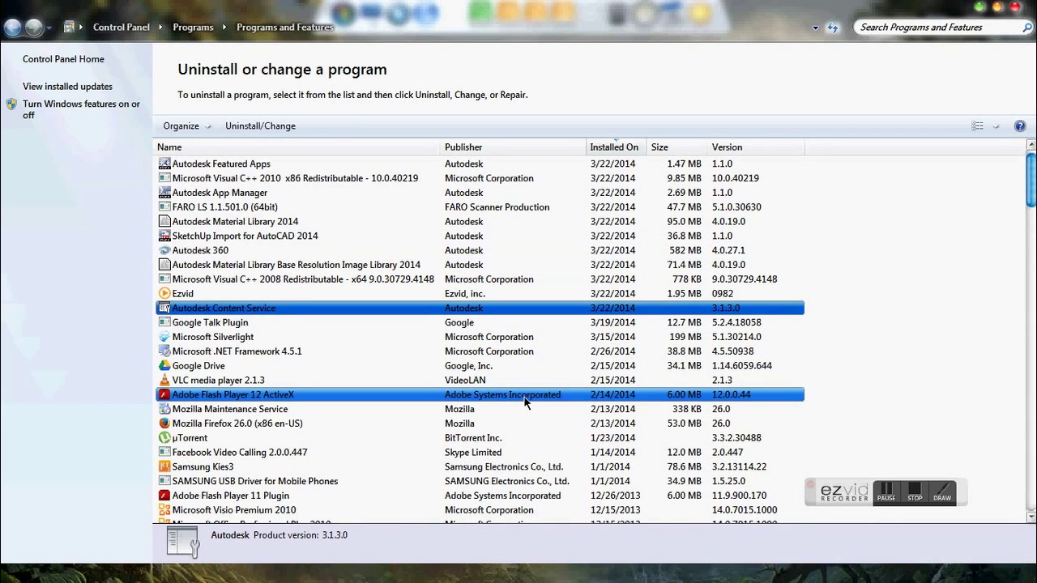
Uninstall Autodesk Featured Apps and Autodesk App Manager, agreeing to each removal
{"action": "left_click", "coordinate": [254, 166]}
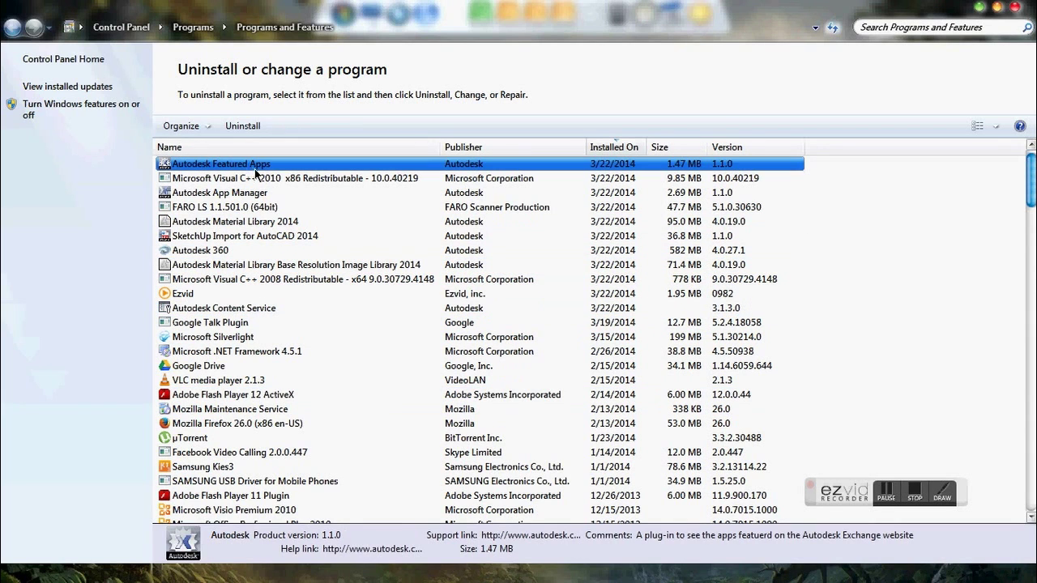
{"action": "left_click", "coordinate": [243, 127]}
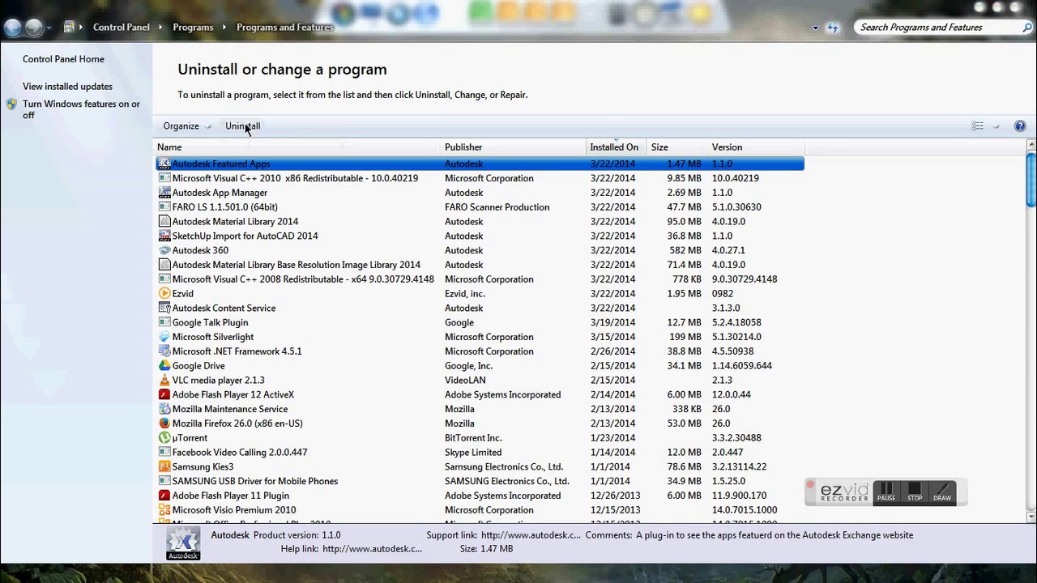
{"action": "left_click", "coordinate": [590, 288]}
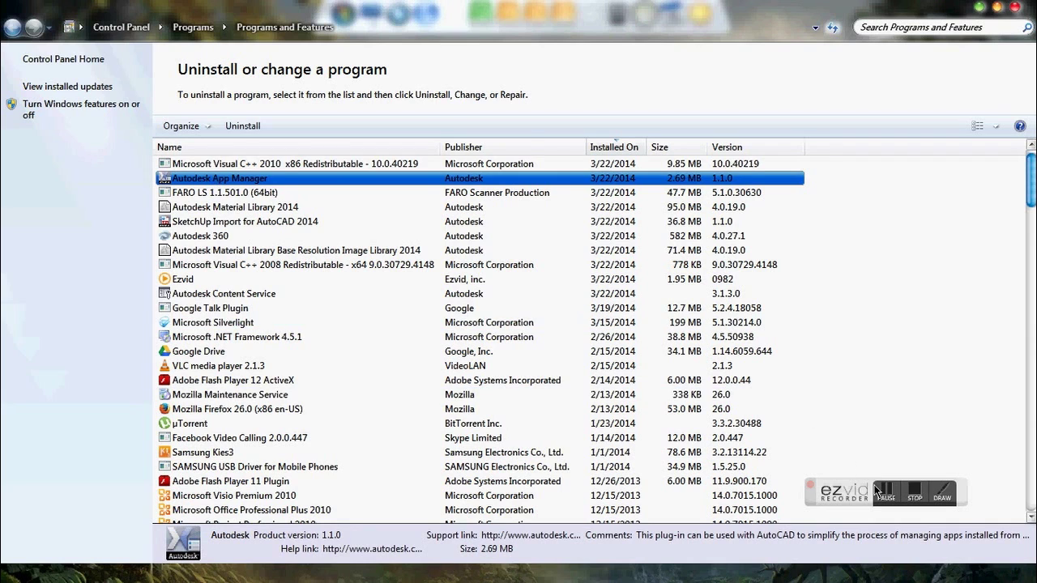
{"action": "left_click", "coordinate": [242, 126]}
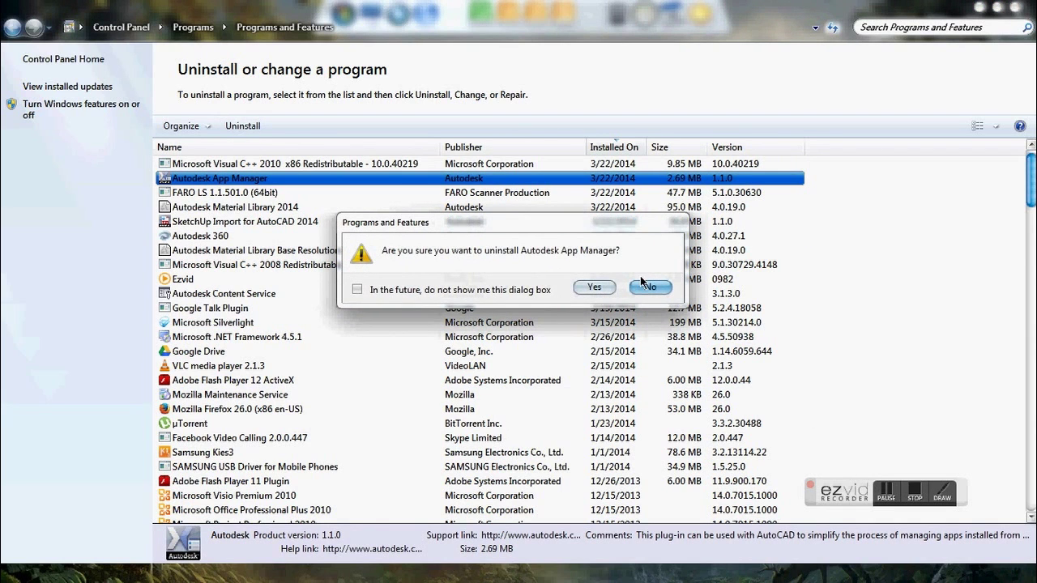
{"action": "left_click", "coordinate": [595, 289]}
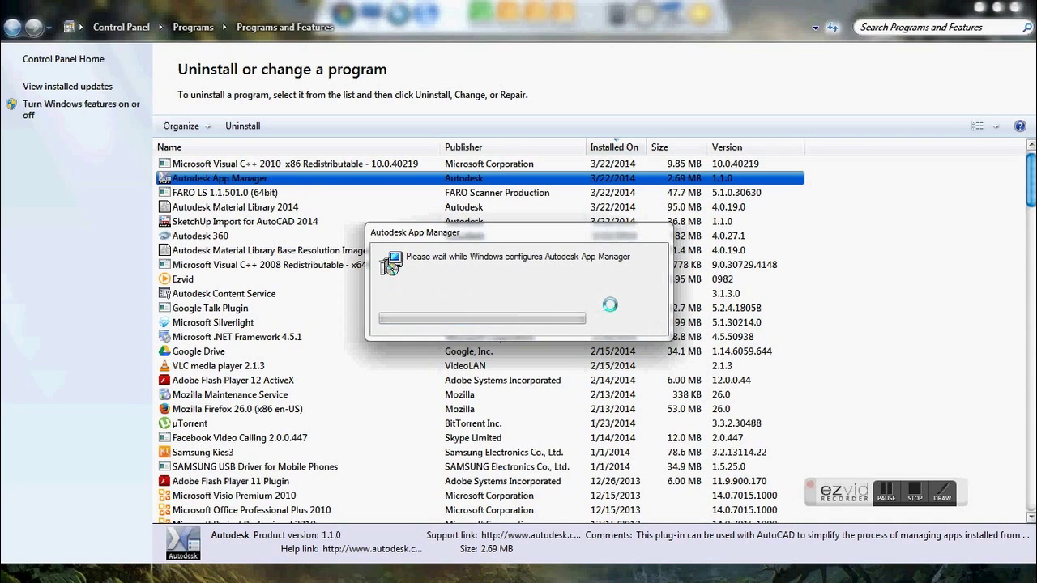
Uninstall Autodesk Material Library 2014 and SketchUp Import for AutoCAD 2014
{"action": "left_click", "coordinate": [360, 195]}
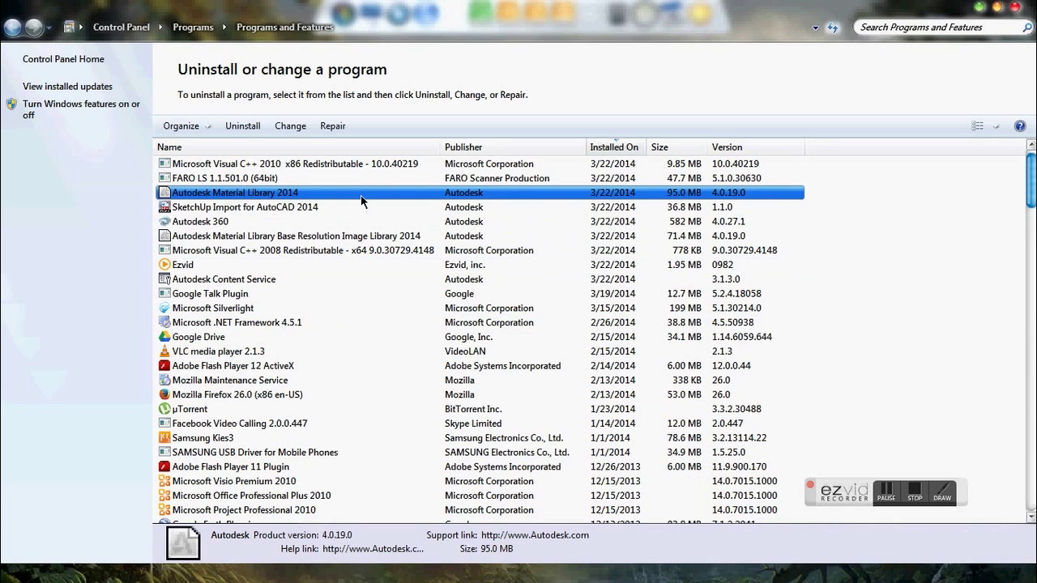
{"action": "left_click", "coordinate": [242, 125]}
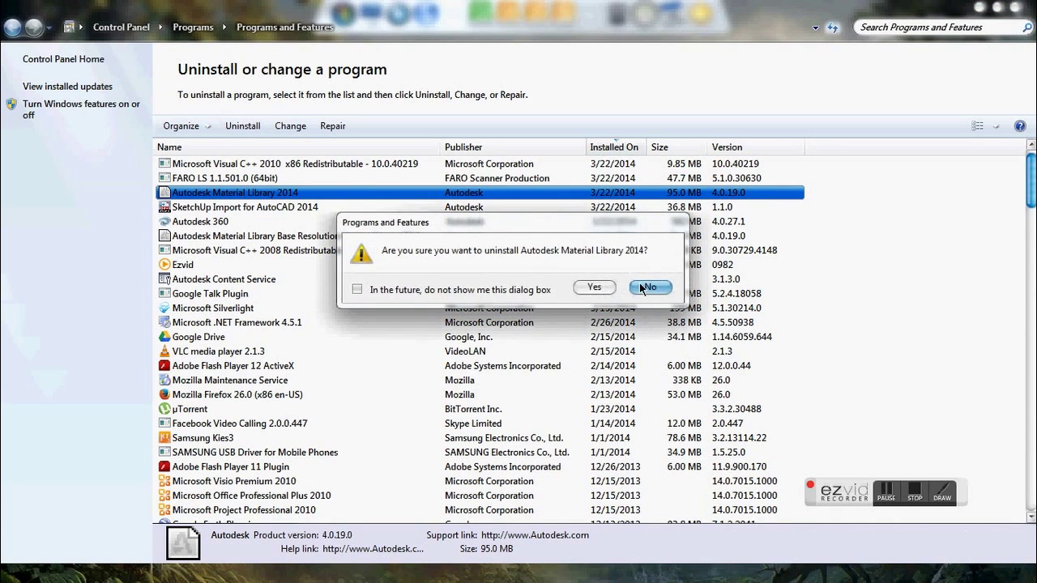
{"action": "left_click", "coordinate": [596, 288]}
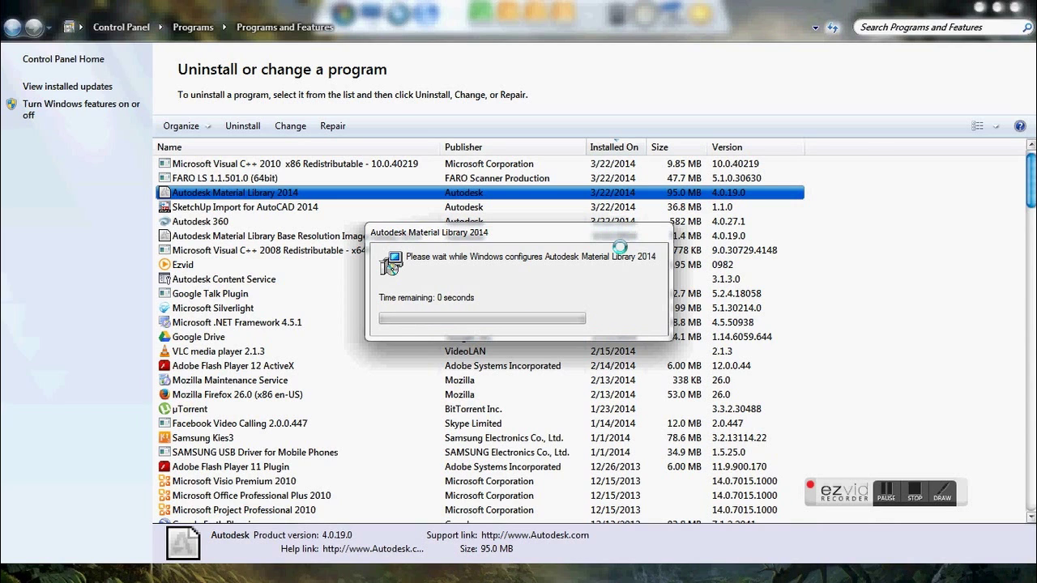
{"action": "left_click", "coordinate": [289, 193]}
{"action": "left_click", "coordinate": [242, 125]}
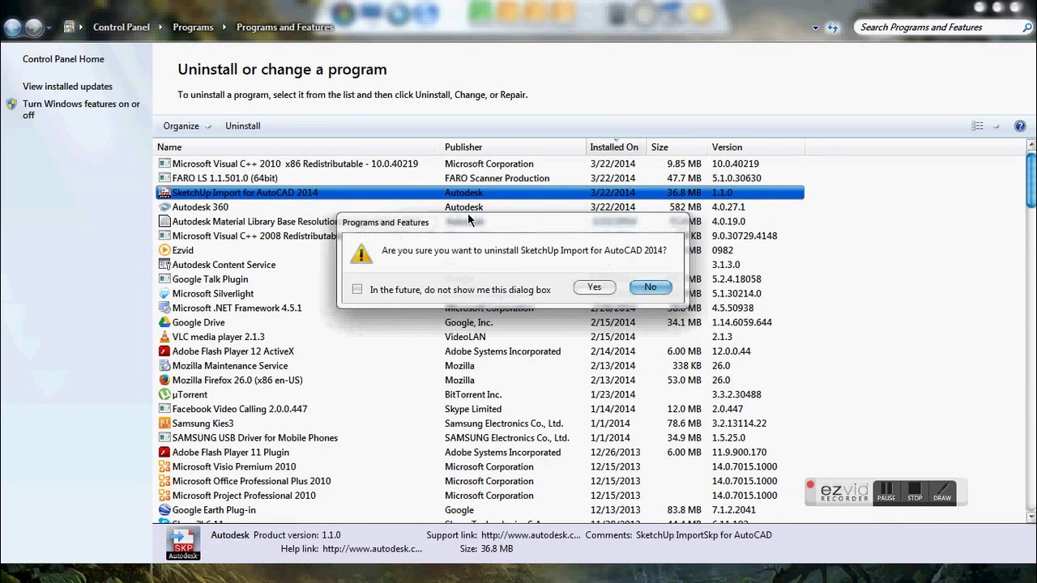
{"action": "left_click", "coordinate": [593, 287]}
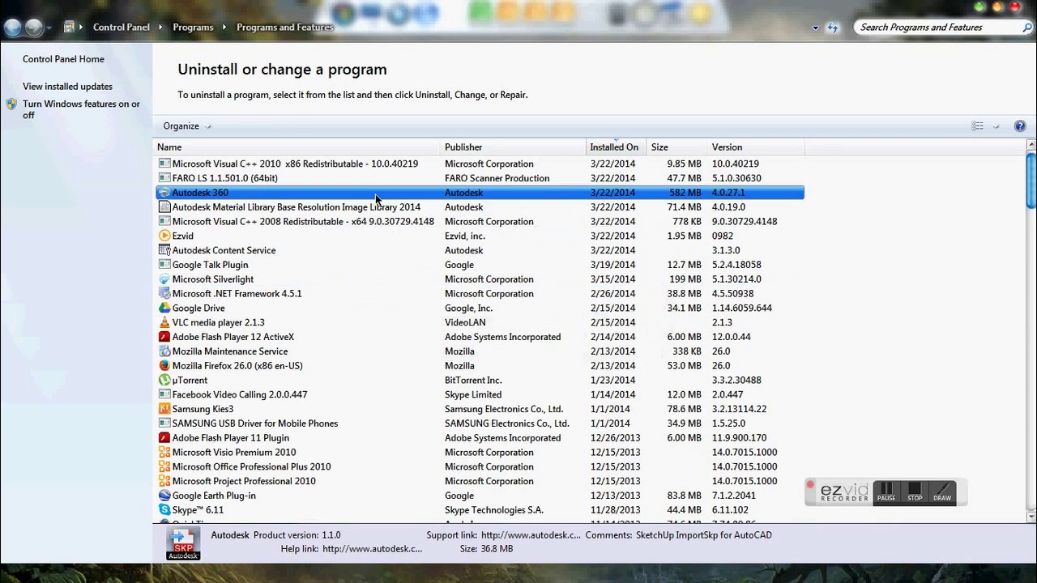
Uninstall Autodesk 360, accepting the required reboot, and Autodesk Material Library Base Resolution Image Library 2014
{"action": "left_click", "coordinate": [375, 193]}
{"action": "key", "text": "Return"}
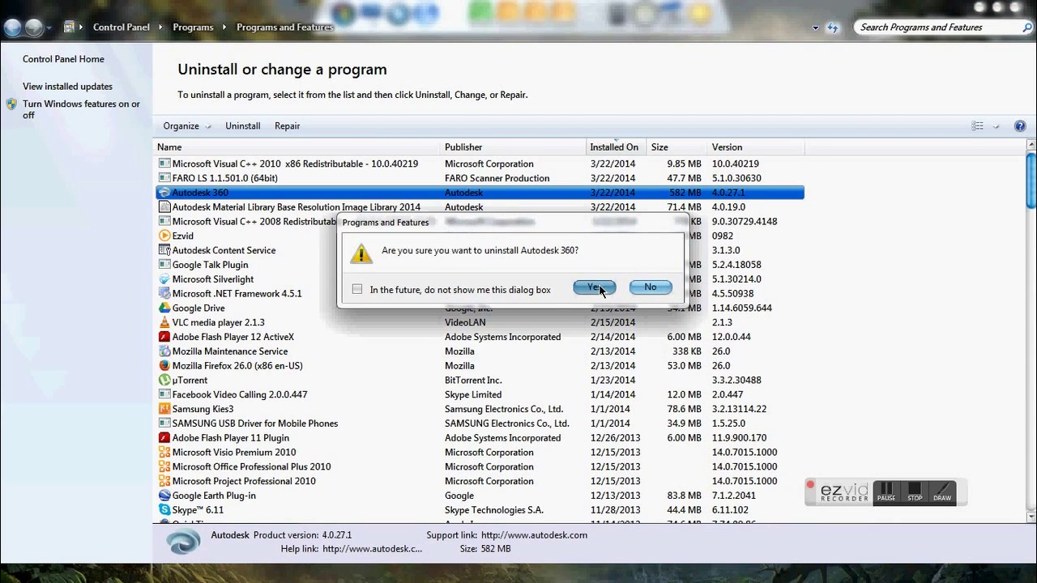
{"action": "left_click", "coordinate": [592, 285]}
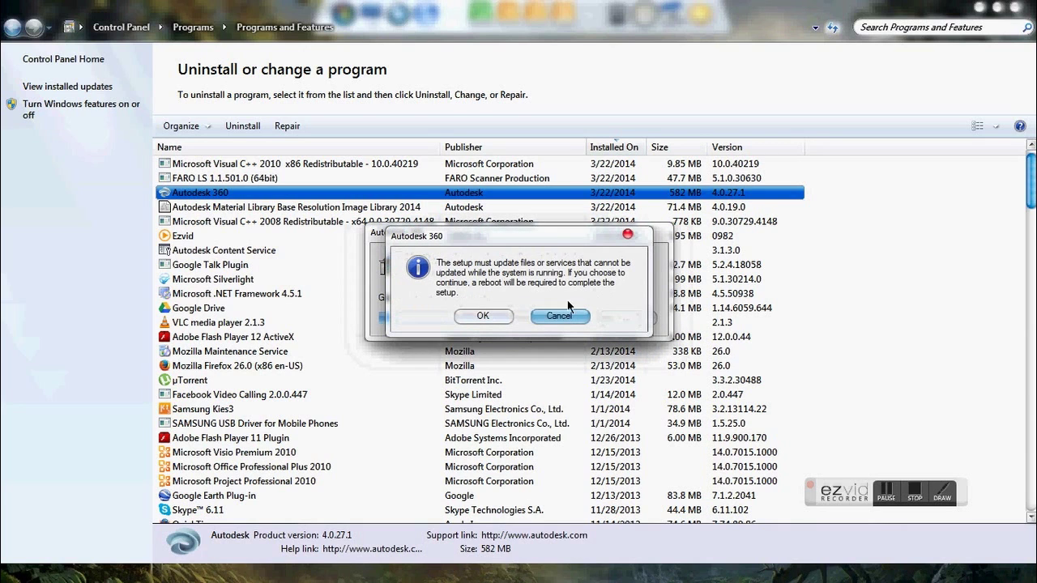
{"action": "left_click", "coordinate": [488, 314]}
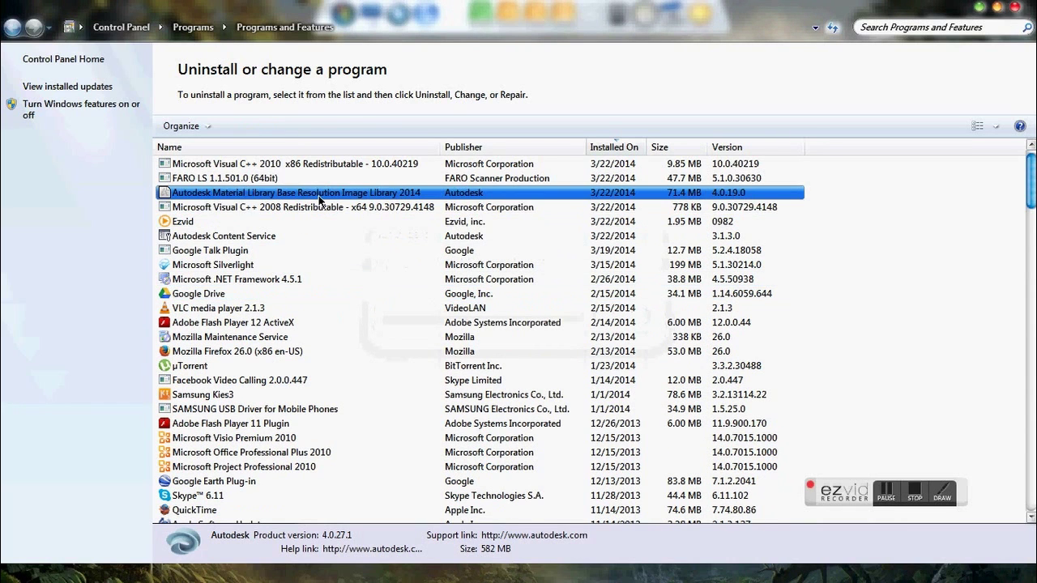
{"action": "left_click", "coordinate": [242, 126]}
{"action": "left_click", "coordinate": [635, 290]}
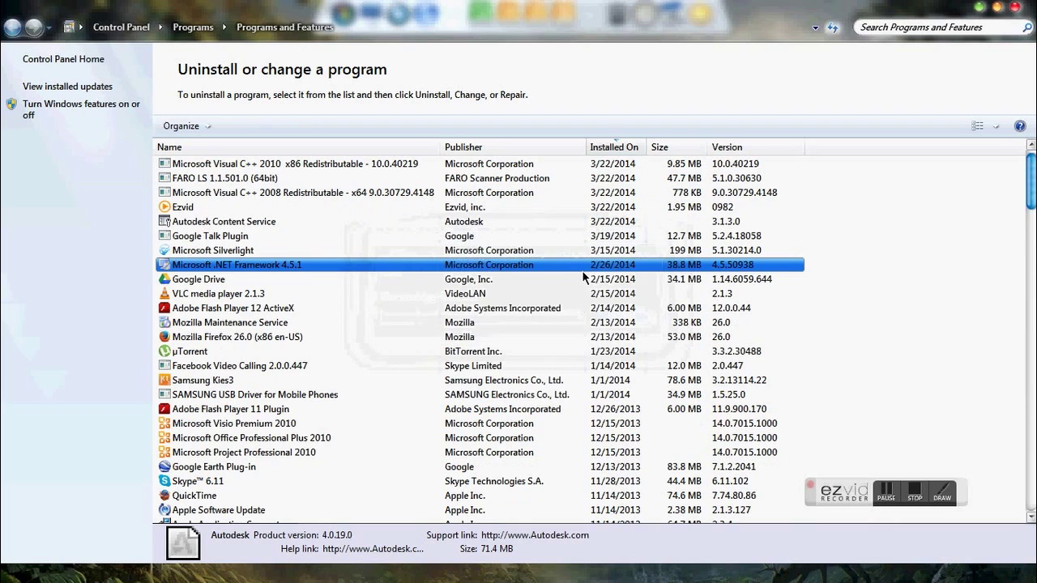
Uninstall Autodesk Content Service with its own uninstaller and finish the wizard
{"action": "left_click", "coordinate": [276, 225]}
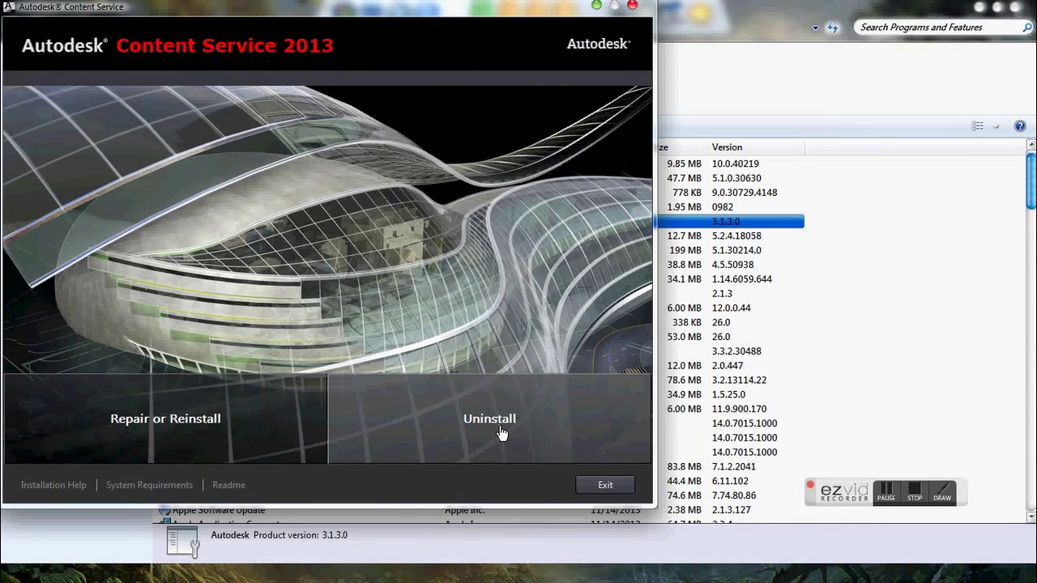
{"action": "left_click", "coordinate": [500, 427]}
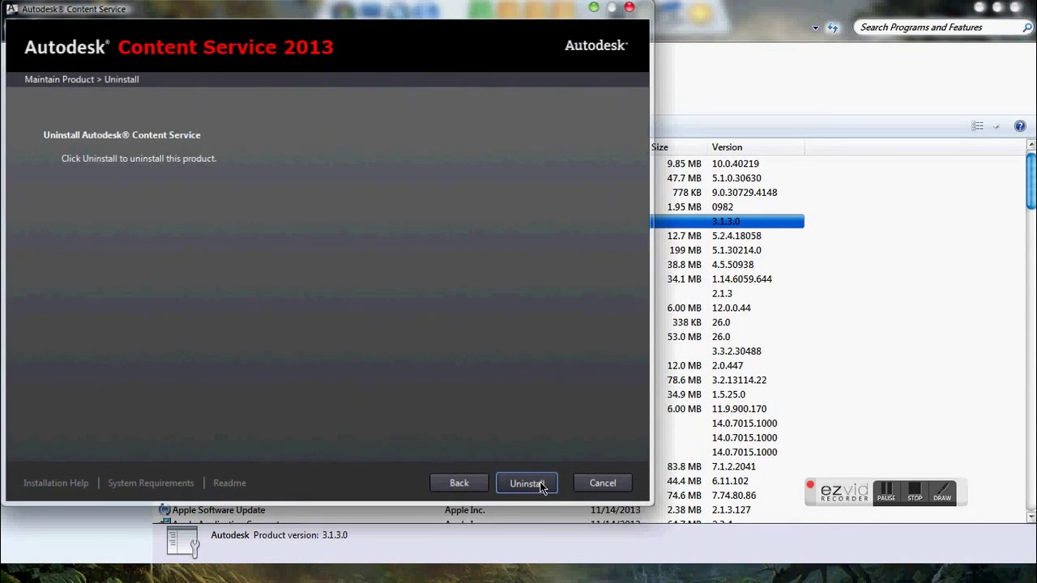
{"action": "left_click", "coordinate": [540, 484]}
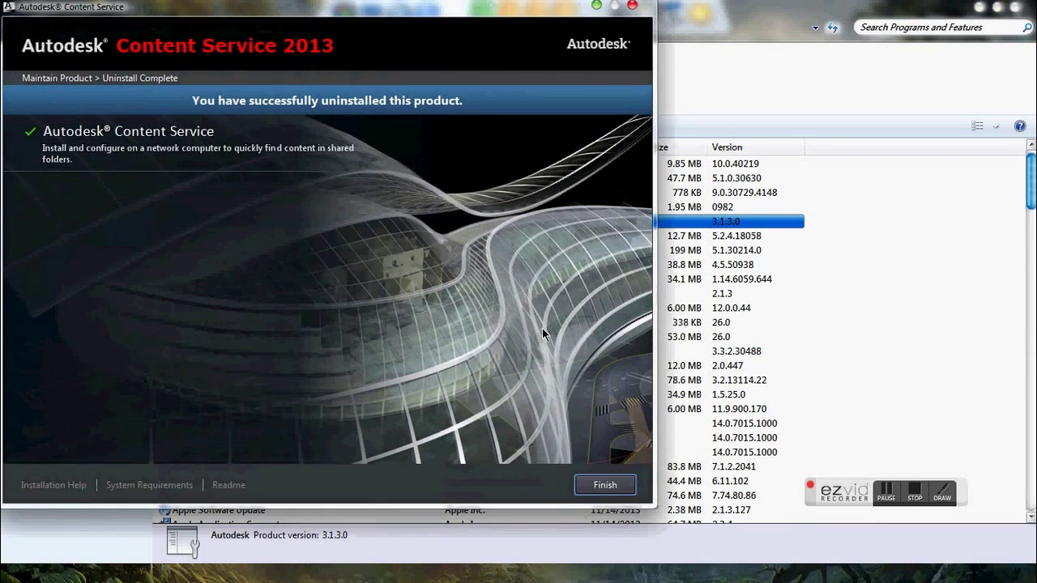
{"action": "left_click", "coordinate": [606, 486]}
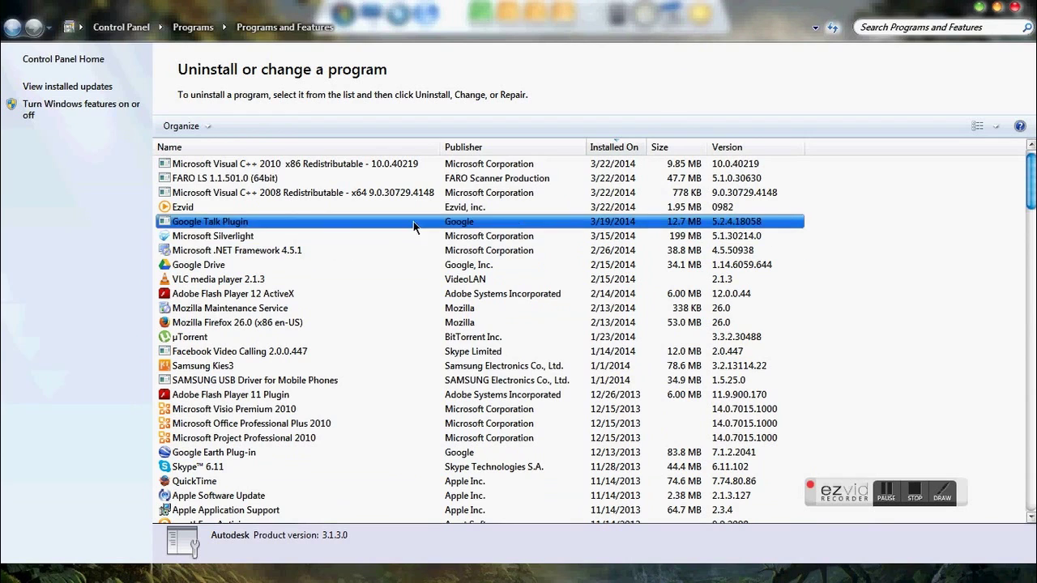
Uninstall FARO LS 1.1.501.0 (64bit) and confirm its removal
{"action": "left_click", "coordinate": [256, 180]}
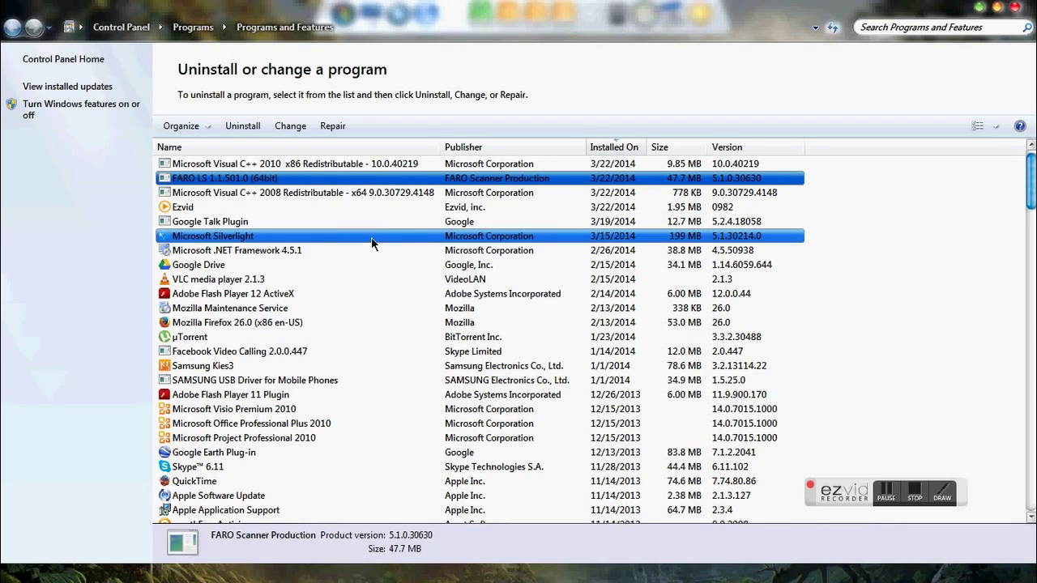
{"action": "left_click", "coordinate": [240, 127]}
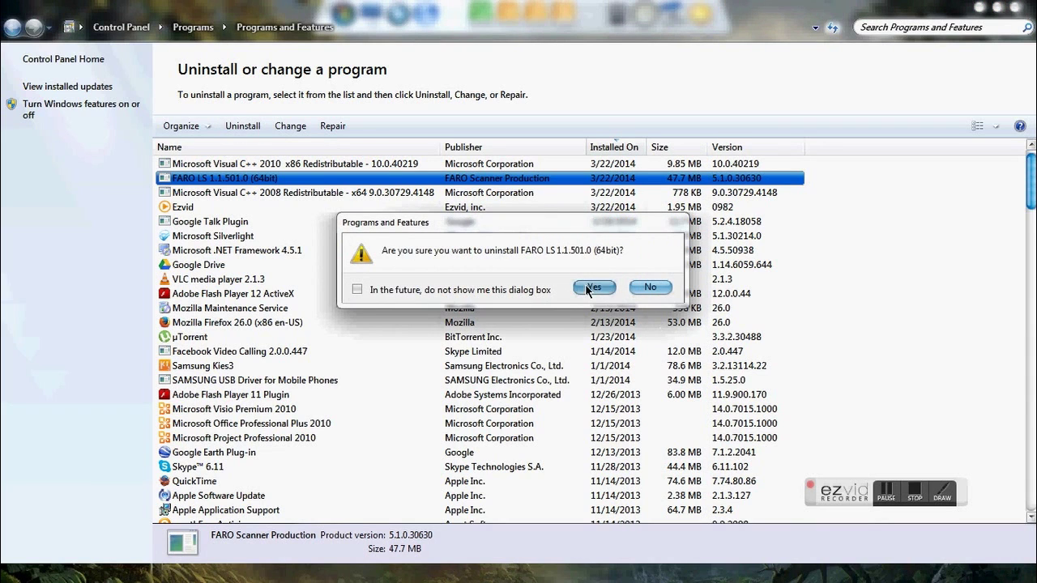
{"action": "left_click", "coordinate": [591, 288]}
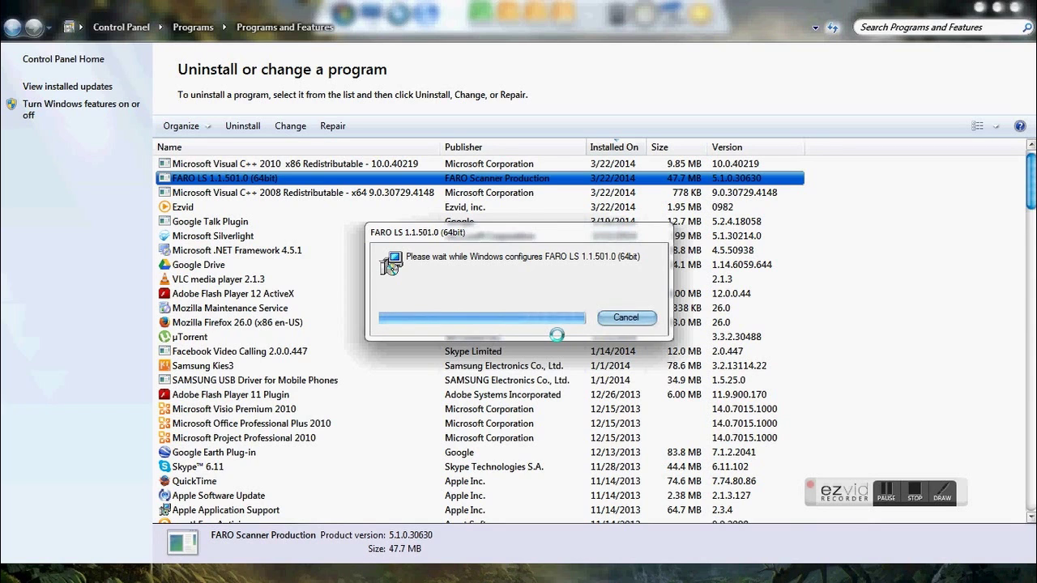
{"action": "left_click", "coordinate": [517, 323]}
{"action": "left_click", "coordinate": [329, 250]}
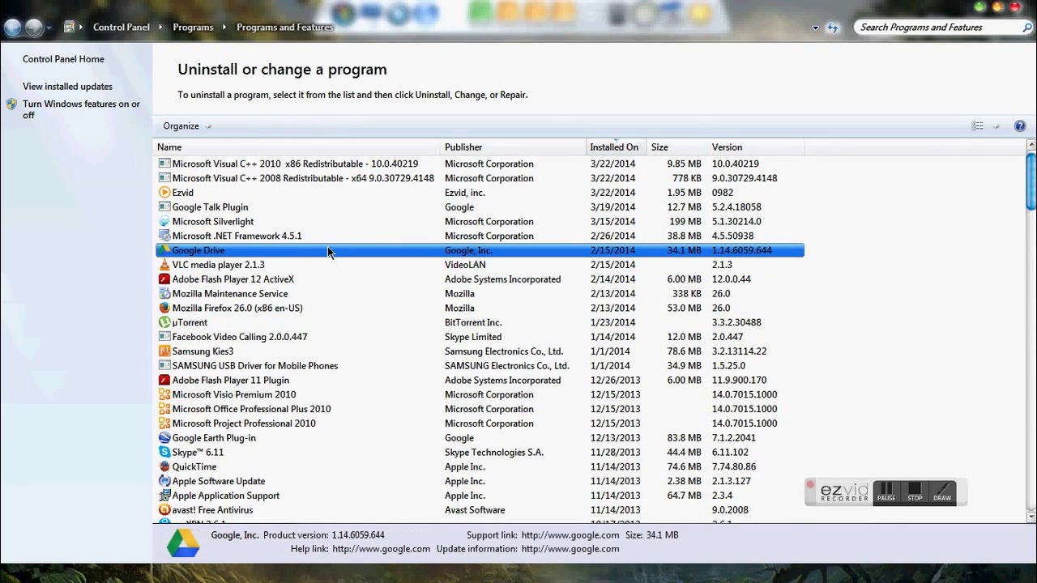
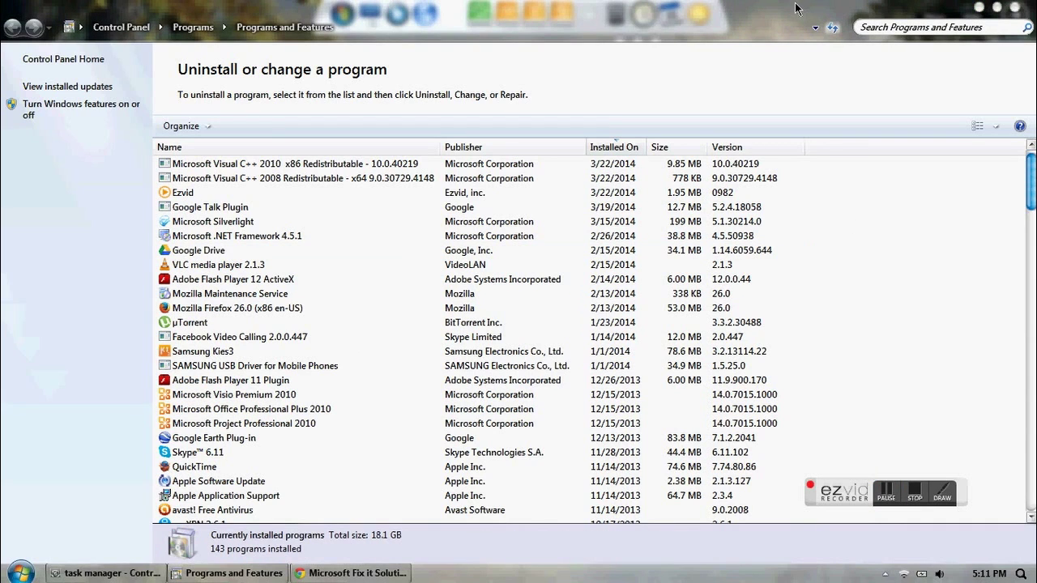
Minimize the open Control Panel windows and open the SOFTWARE (Y:) drive from My Computer in a maximized window
{"action": "left_click", "coordinate": [979, 10]}
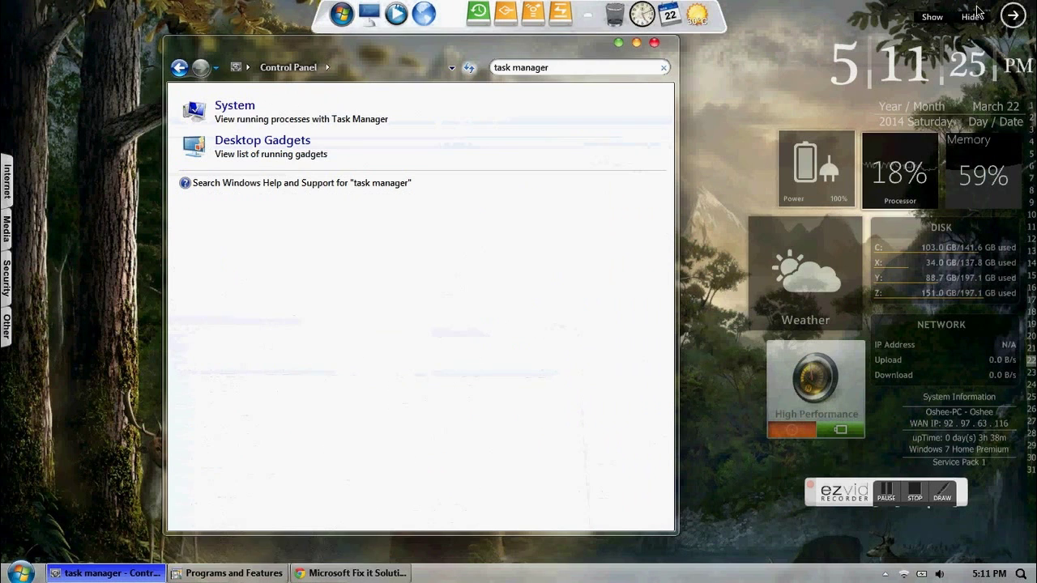
{"action": "left_click", "coordinate": [619, 43]}
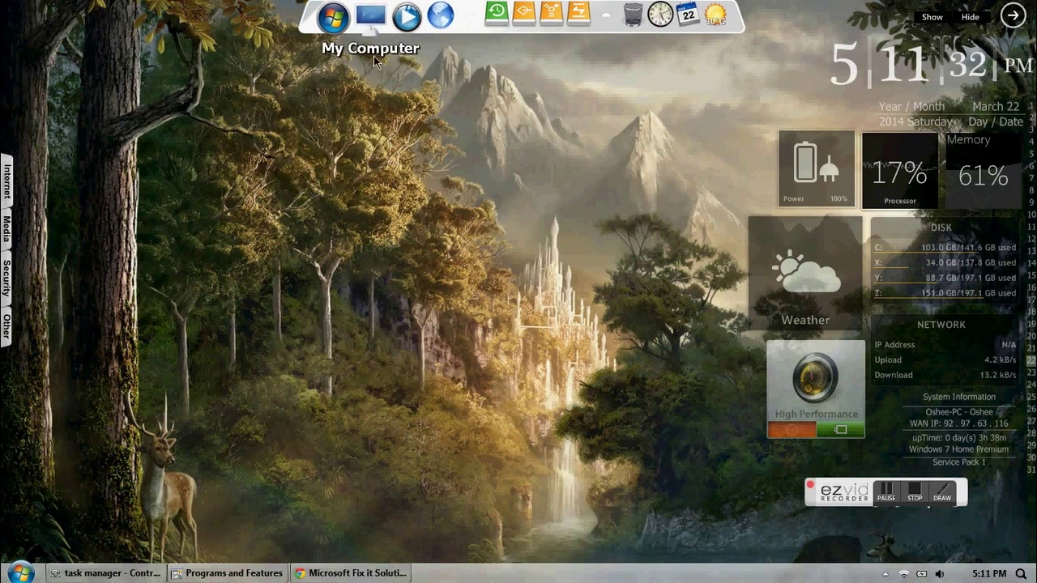
{"action": "left_click", "coordinate": [371, 16]}
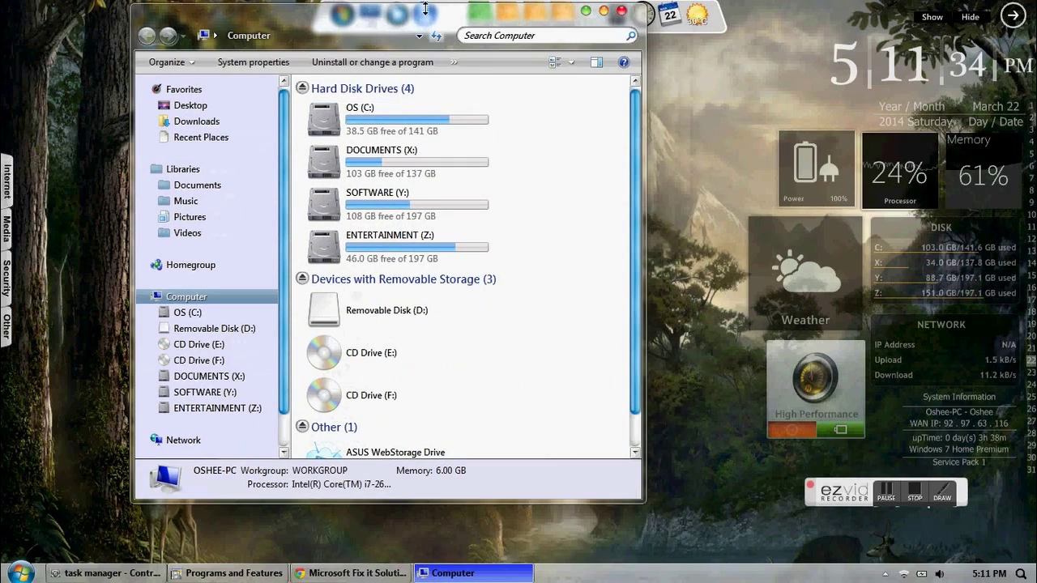
{"action": "double_click", "coordinate": [427, 20]}
{"action": "left_click", "coordinate": [247, 101]}
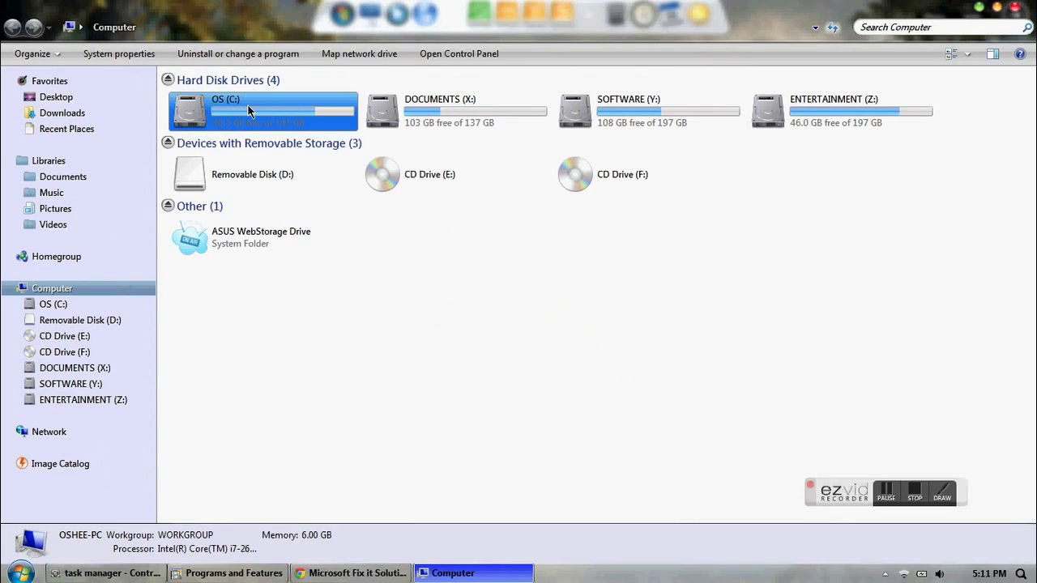
{"action": "double_click", "coordinate": [654, 109]}
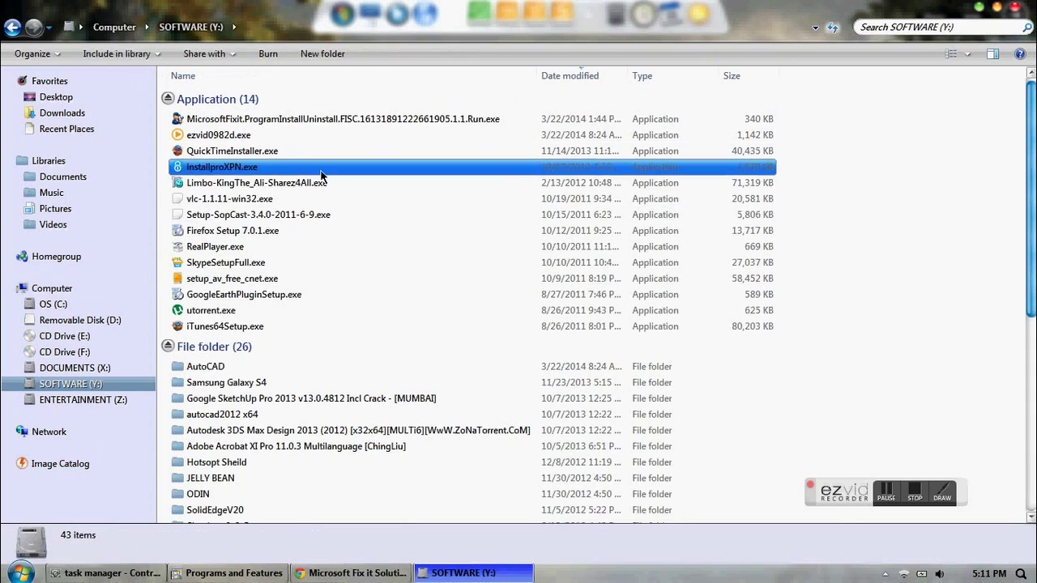
Open the AUTODESK.AUTOCAD.V2014.WIN64-ISO folder inside the AutoCAD folder and set its Name column width
{"action": "scroll", "coordinate": [218, 227], "scroll_direction": "down", "scroll_amount": 2}
{"action": "double_click", "coordinate": [217, 230]}
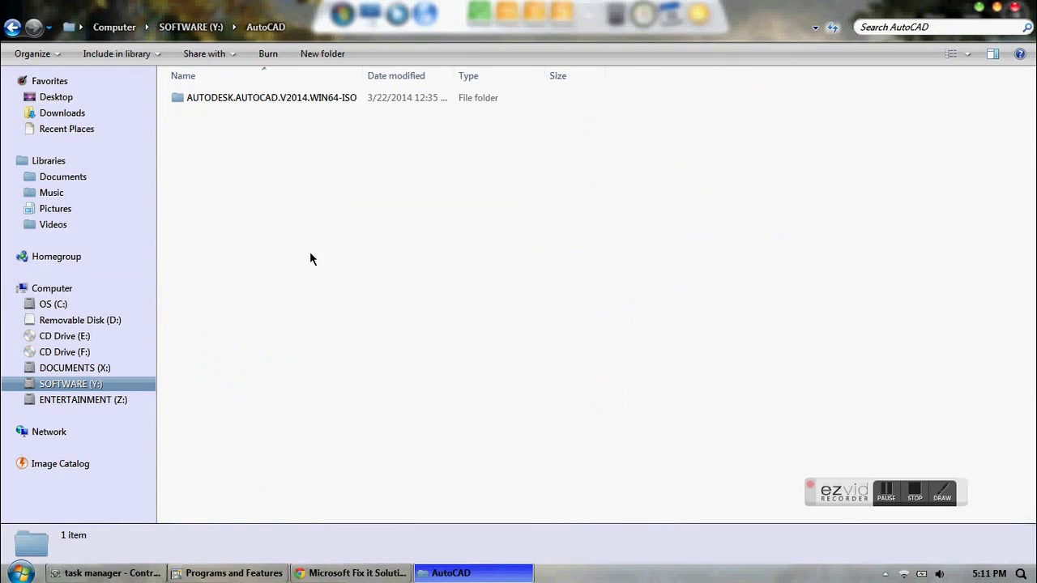
{"action": "left_click", "coordinate": [331, 101]}
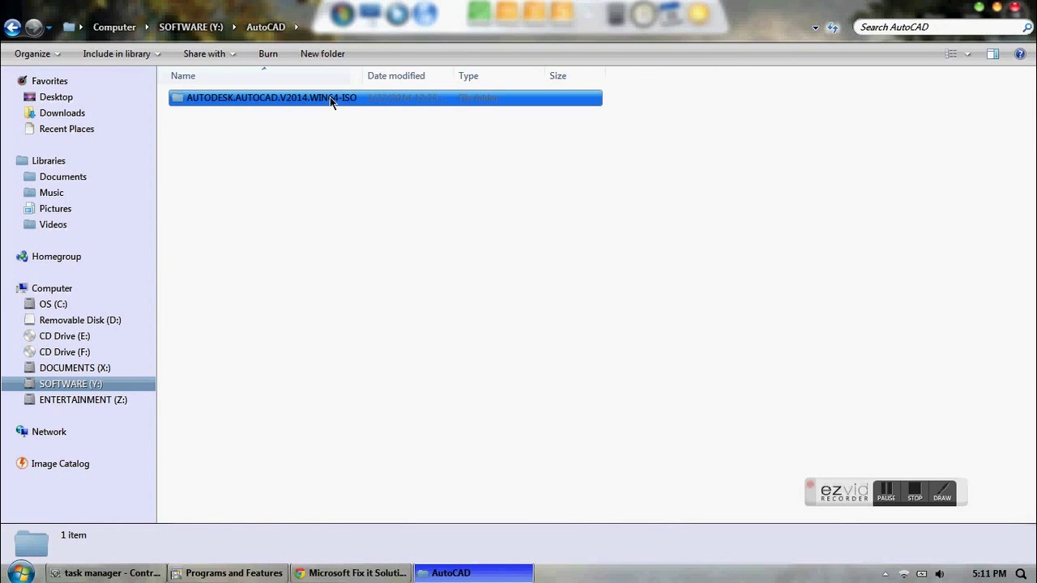
{"action": "left_click", "coordinate": [334, 154]}
{"action": "left_click", "coordinate": [315, 99]}
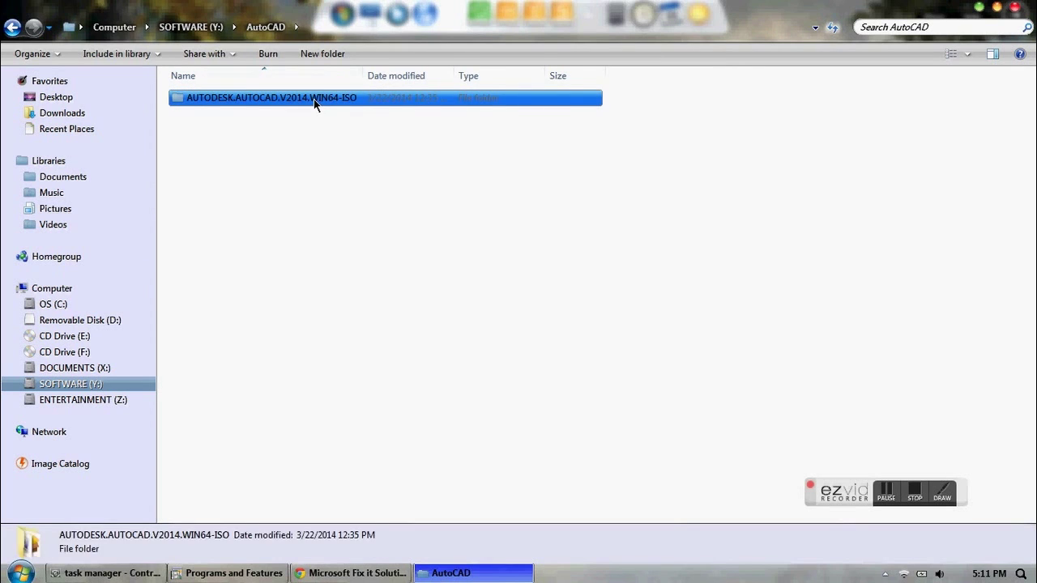
{"action": "double_click", "coordinate": [315, 99]}
{"action": "left_click_drag", "start_coordinate": [385, 75], "coordinate": [461, 75]}
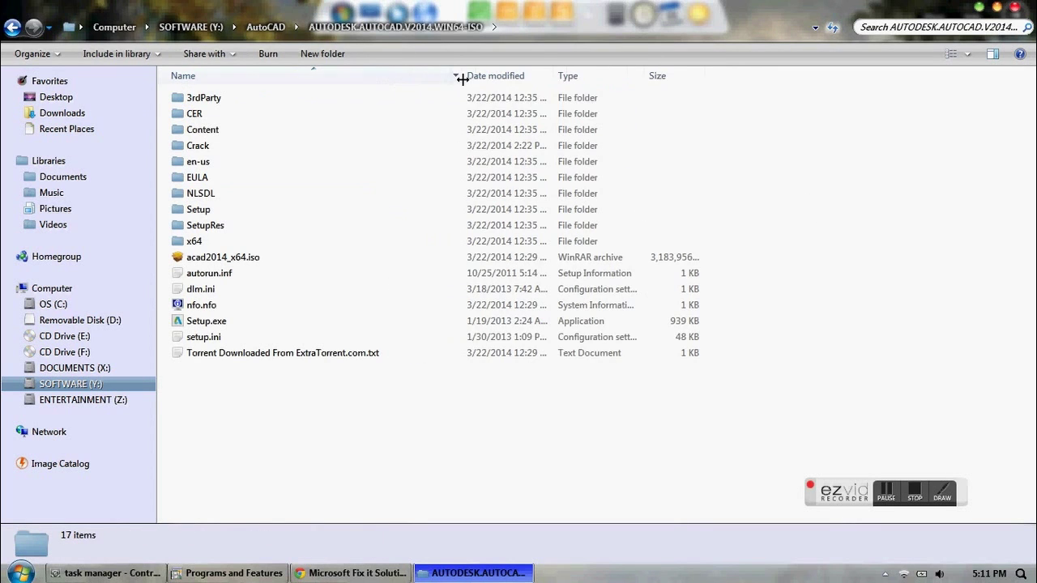
Run Setup.exe as administrator, start the AutoCAD 2014 installation and accept the license agreement
{"action": "left_click", "coordinate": [198, 321]}
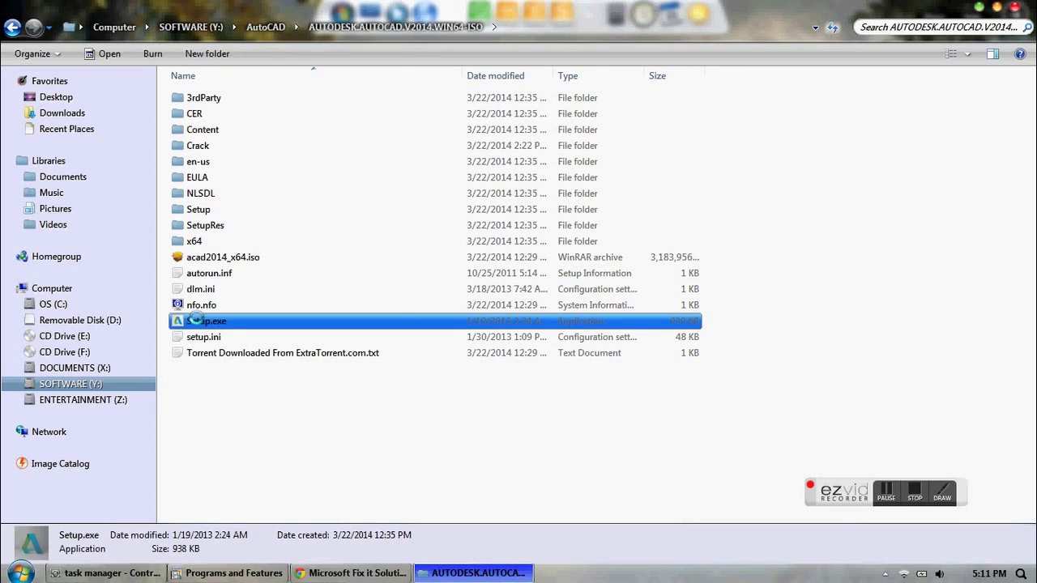
{"action": "right_click", "coordinate": [199, 322]}
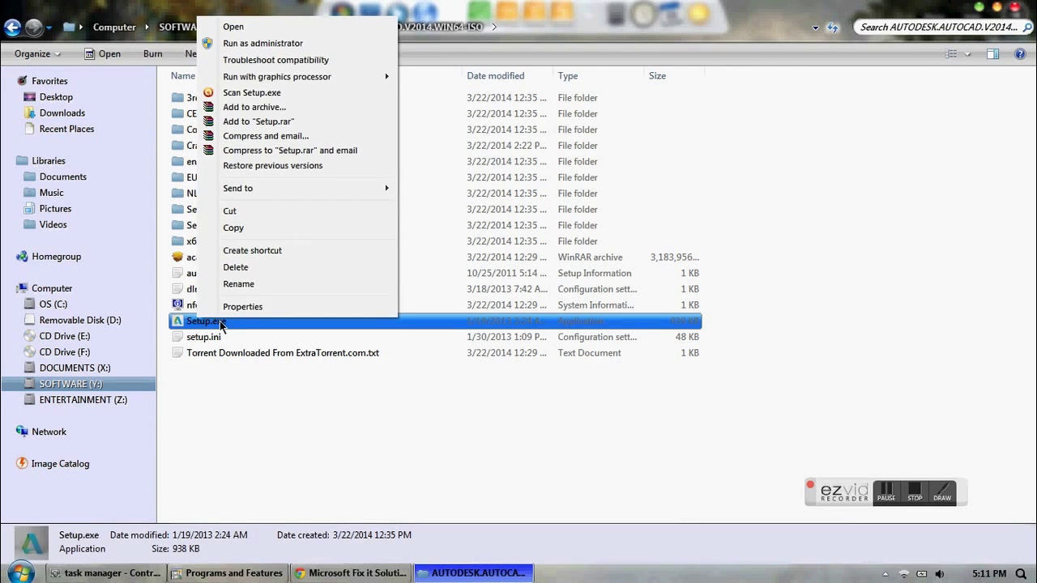
{"action": "left_click", "coordinate": [273, 43]}
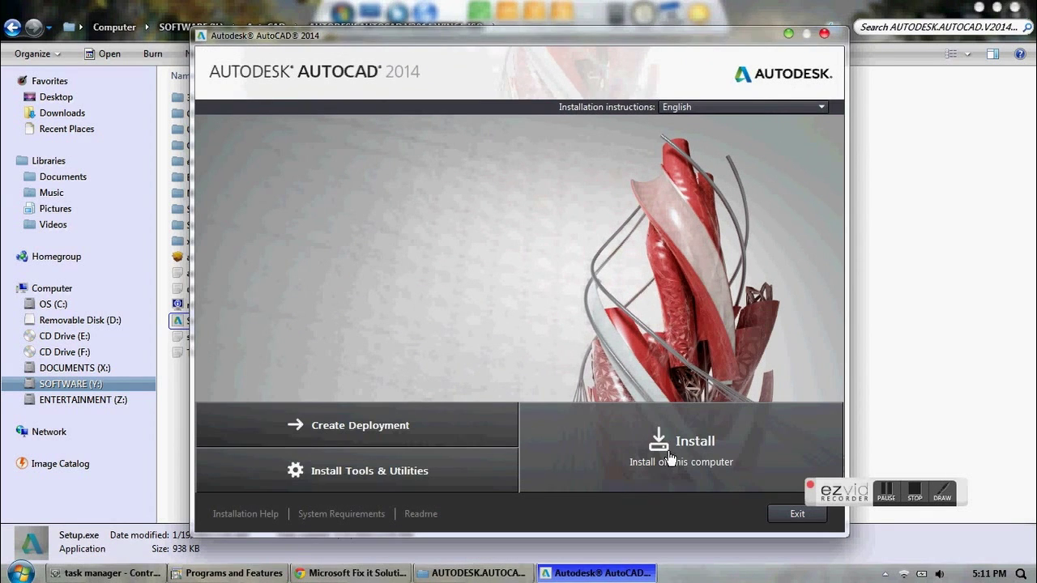
{"action": "left_click", "coordinate": [669, 459]}
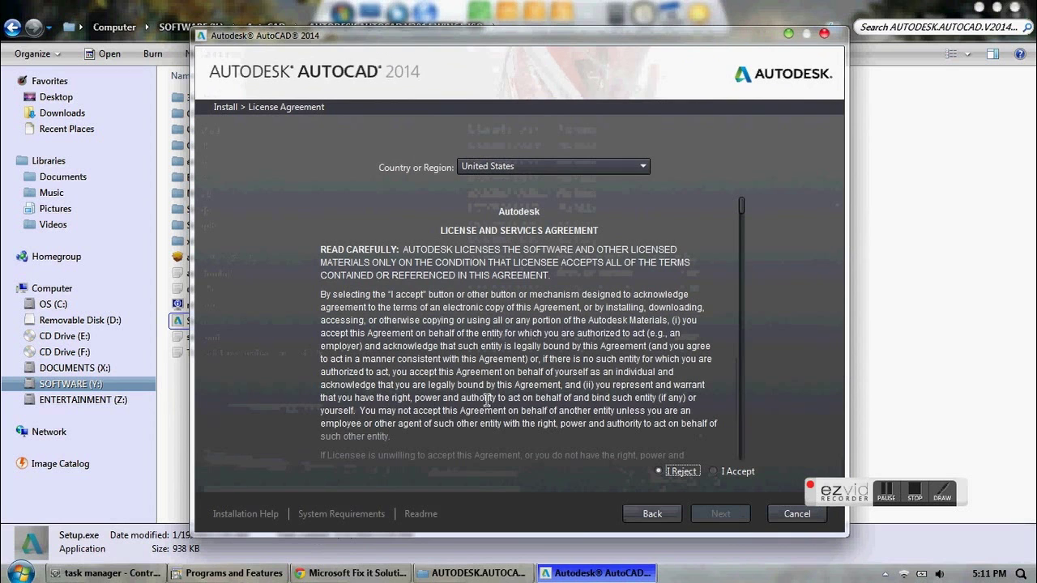
{"action": "left_click", "coordinate": [714, 470]}
{"action": "left_click", "coordinate": [720, 514]}
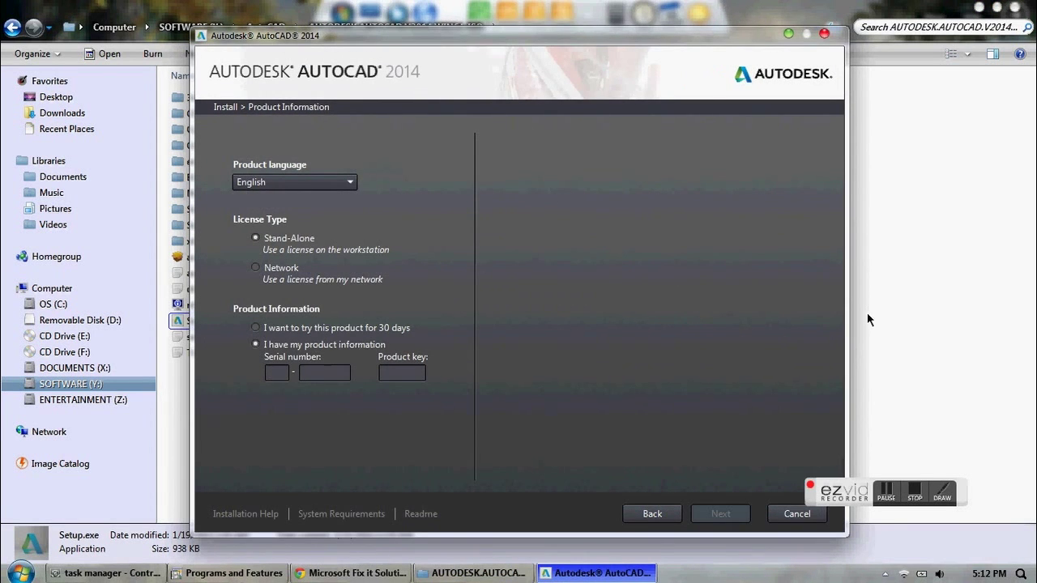
Fill in the installer's serial number and product key fields and proceed to the installation configuration
{"action": "left_click", "coordinate": [872, 291]}
{"action": "double_click", "coordinate": [207, 139]}
{"action": "double_click", "coordinate": [204, 98]}
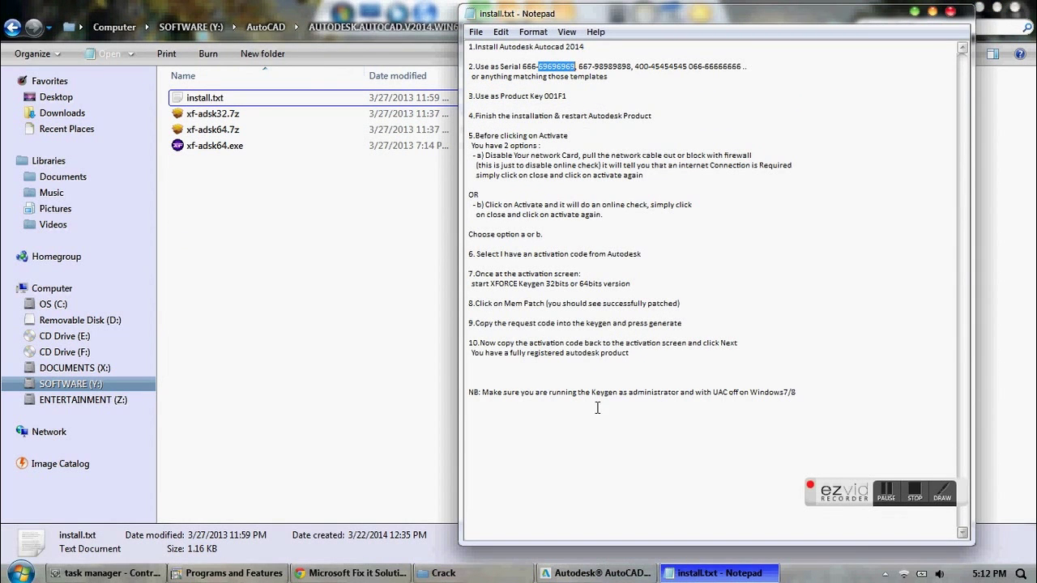
{"action": "left_click", "coordinate": [597, 573]}
{"action": "left_click", "coordinate": [333, 373]}
{"action": "key", "text": "ctrl+v"}
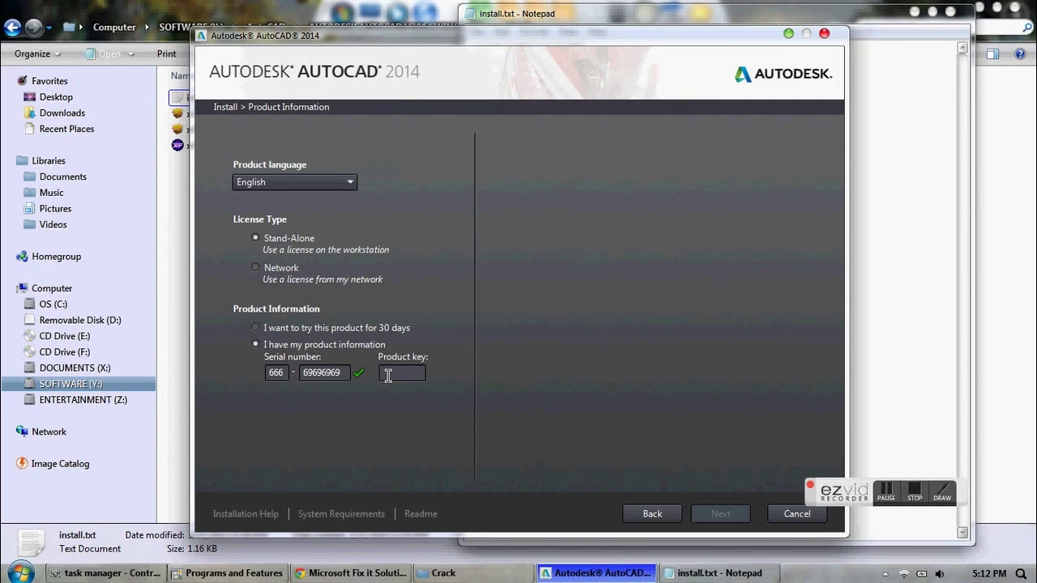
{"action": "left_click", "coordinate": [897, 240]}
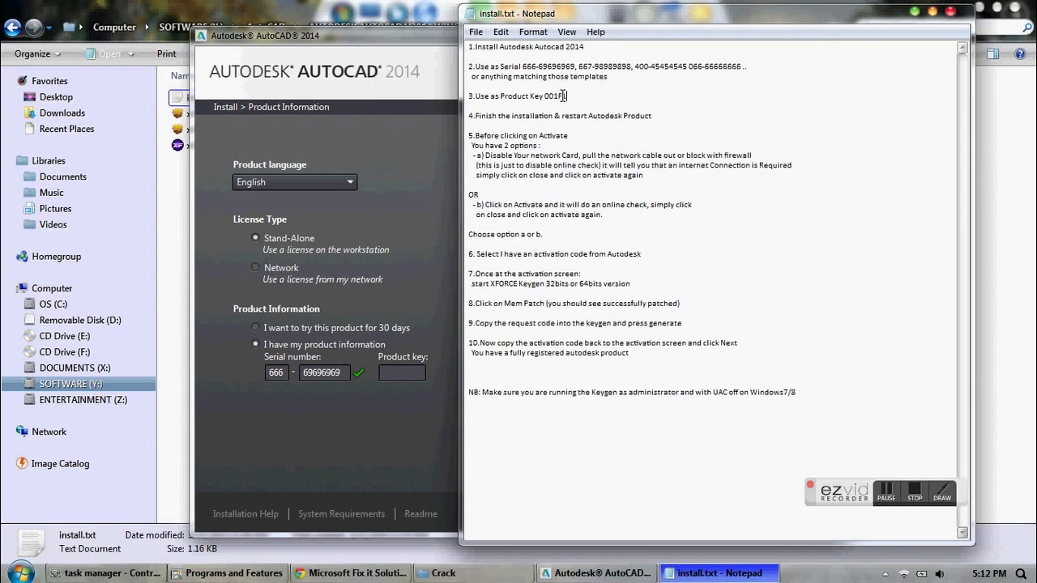
{"action": "left_click", "coordinate": [399, 373]}
{"action": "key", "text": "ctrl+v"}
{"action": "left_click", "coordinate": [721, 513]}
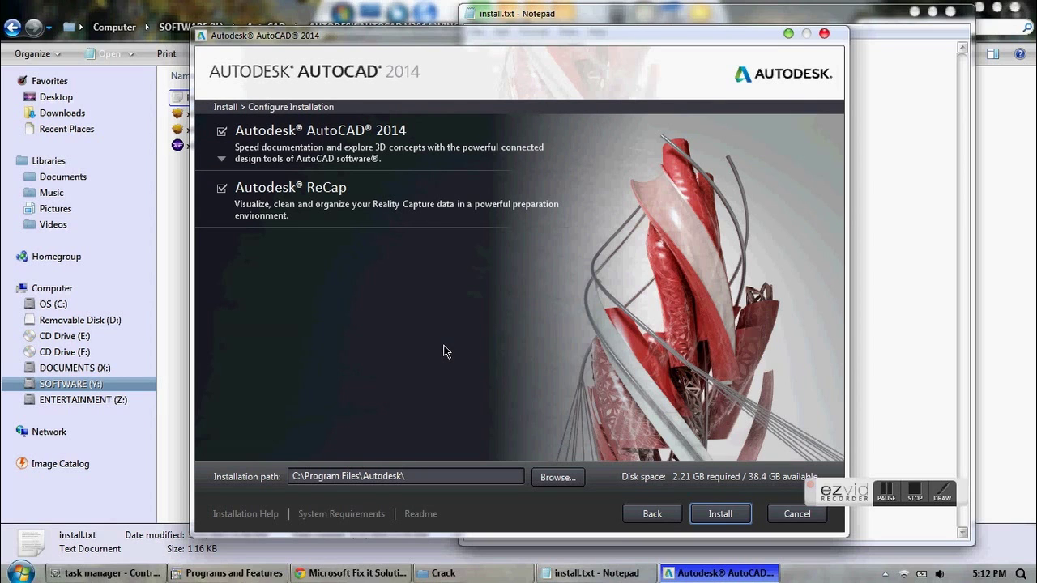
Cancel the AutoCAD 2014 installation, confirm the cancellation and close the install.txt file
{"action": "left_click_drag", "start_coordinate": [542, 67], "coordinate": [420, 60]}
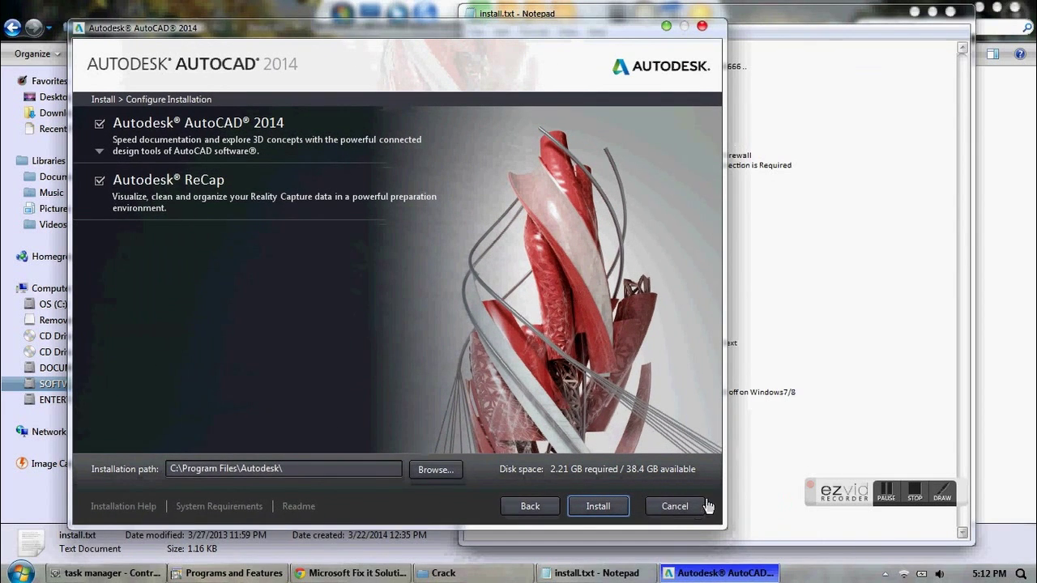
{"action": "left_click", "coordinate": [678, 510]}
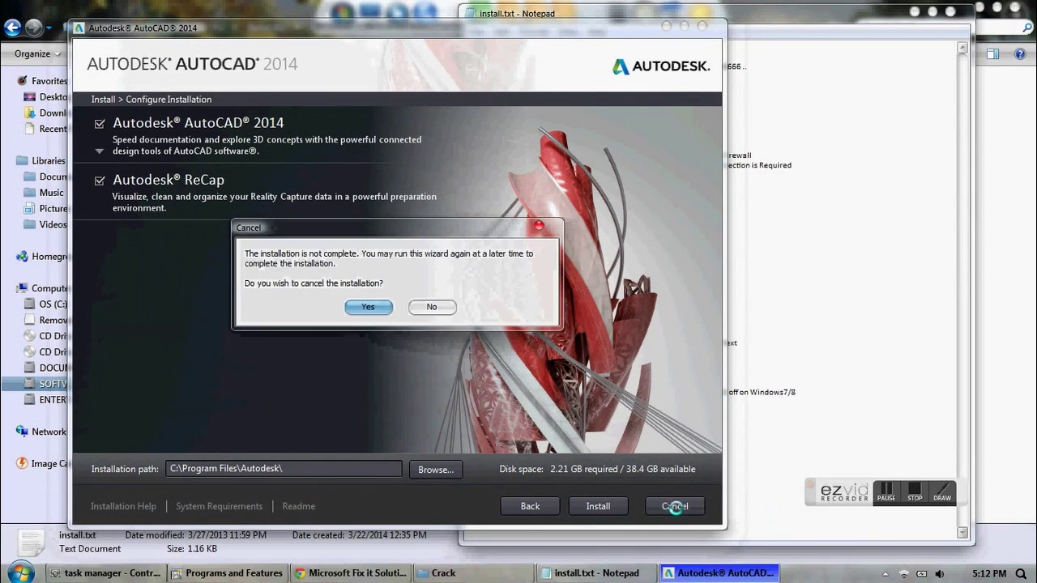
{"action": "left_click", "coordinate": [370, 308]}
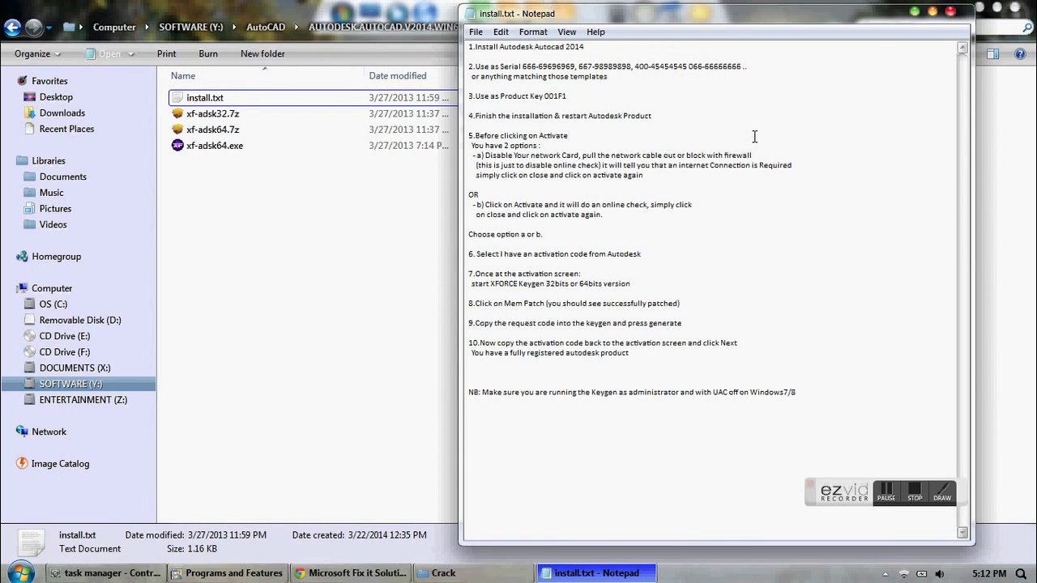
{"action": "left_click", "coordinate": [951, 13]}
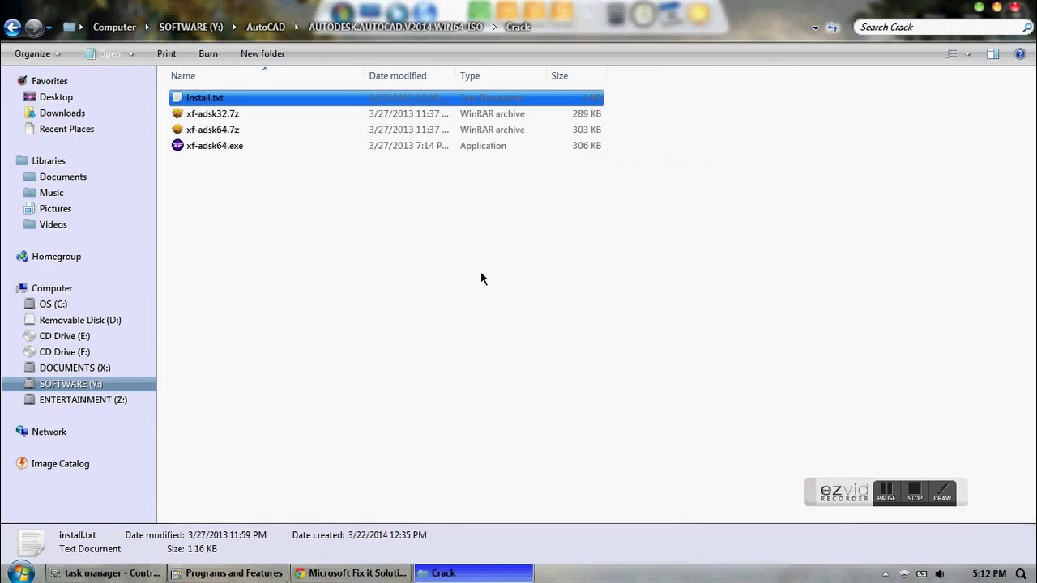
Switch to Chrome, copy the Microsoft Fix it page address and find the solution for programs that cannot be installed or uninstalled
{"action": "left_click", "coordinate": [357, 573]}
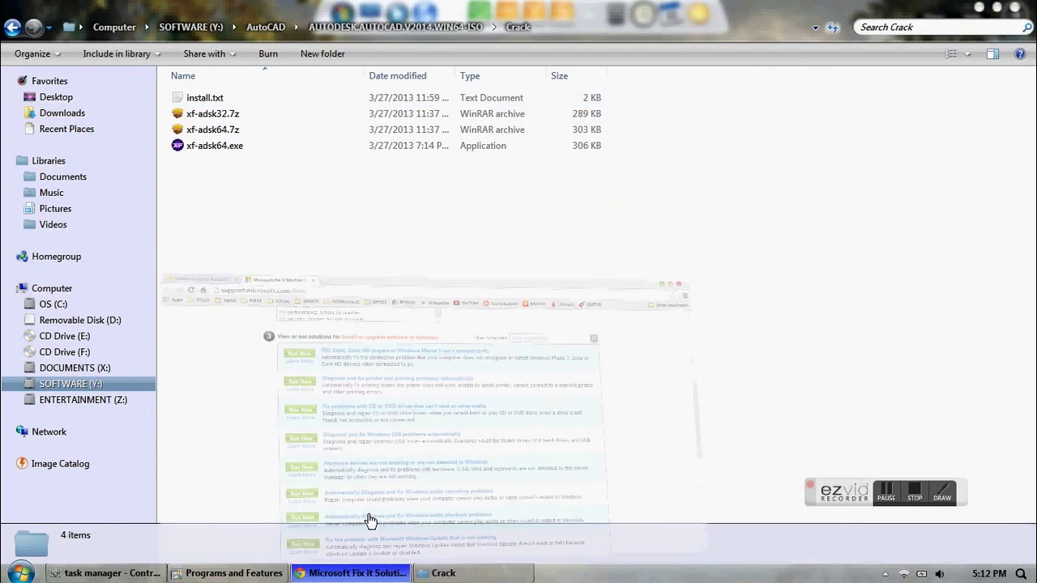
{"action": "right_click", "coordinate": [230, 32]}
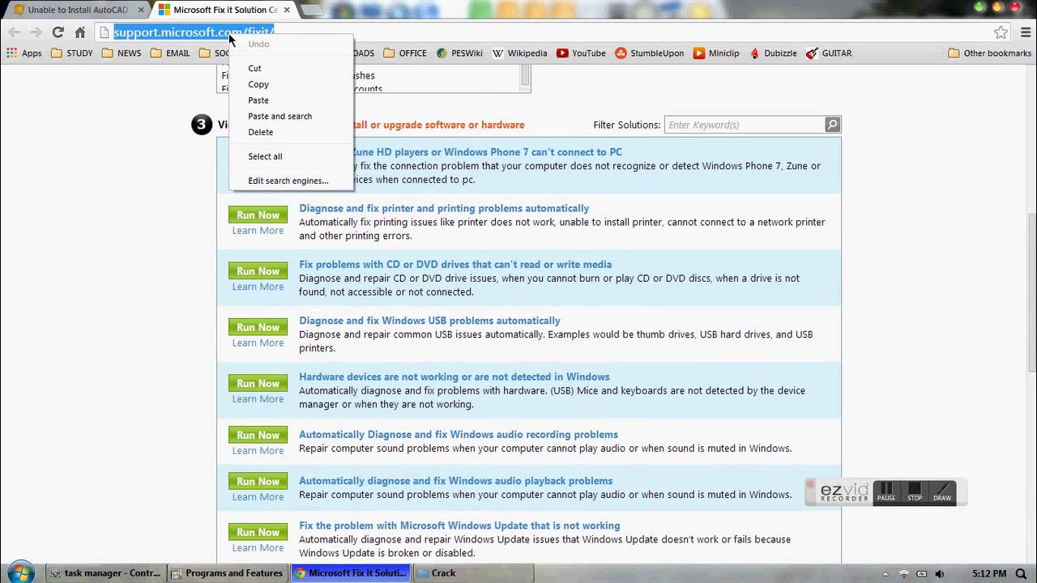
{"action": "left_click", "coordinate": [262, 85]}
{"action": "left_click", "coordinate": [144, 203]}
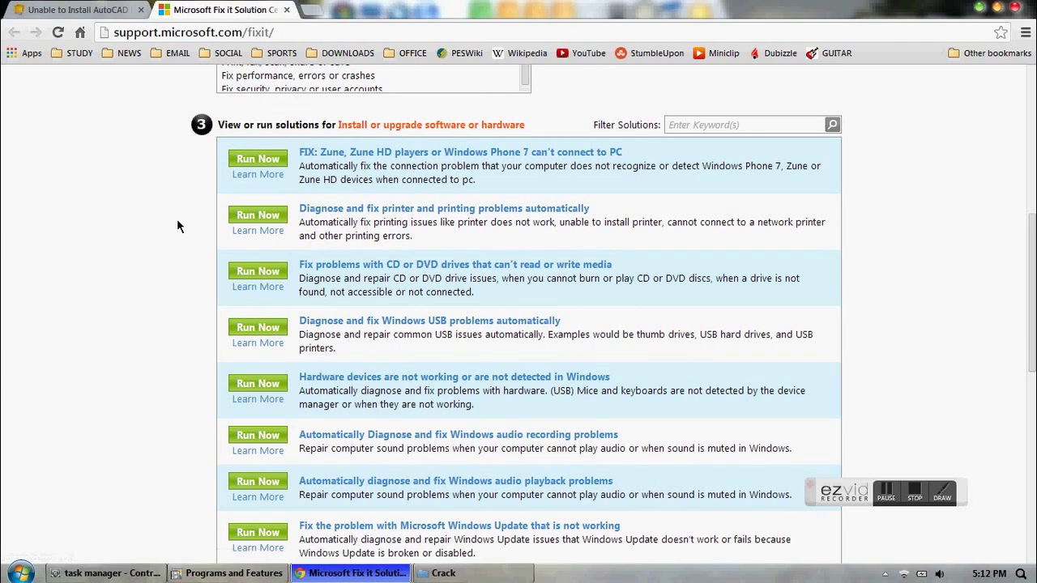
{"action": "scroll", "coordinate": [172, 216], "scroll_direction": "down", "scroll_amount": 4}
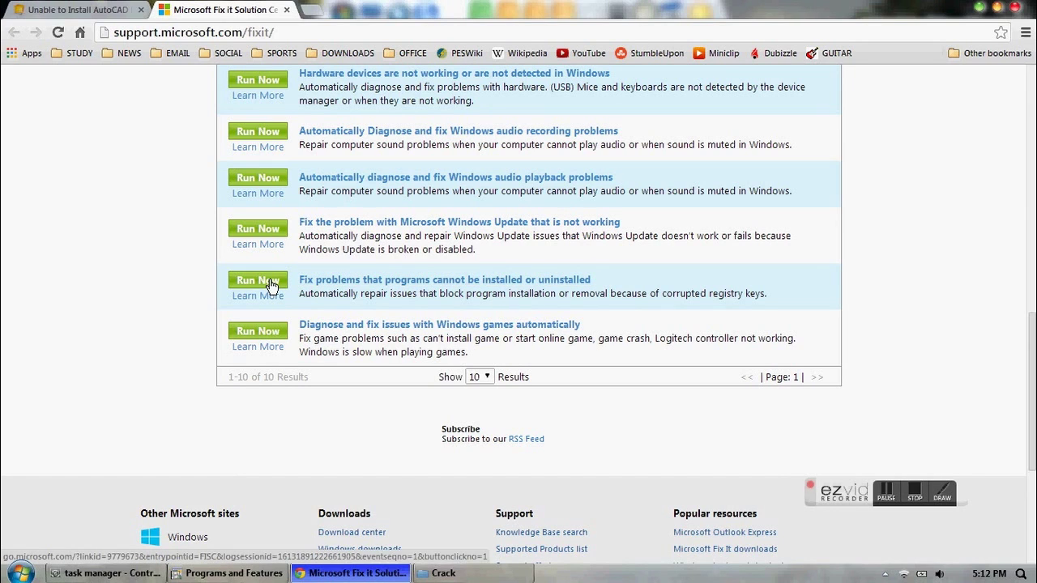
Return to the SOFTWARE (Y:) drive in the file explorer and select the MicrosoftFixit.ProgramInstallUninstall application
{"action": "left_click", "coordinate": [450, 573]}
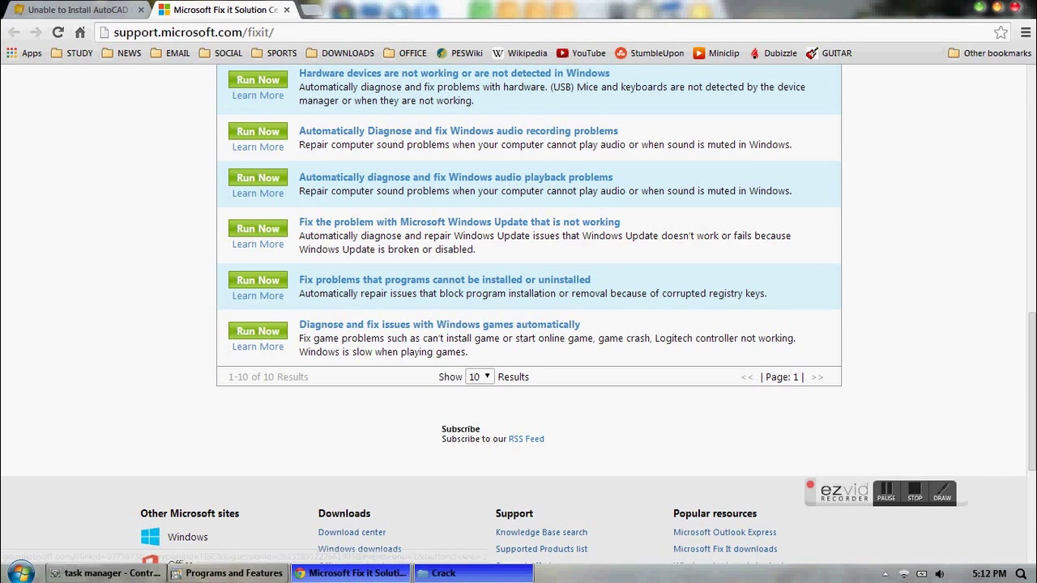
{"action": "left_click", "coordinate": [12, 28]}
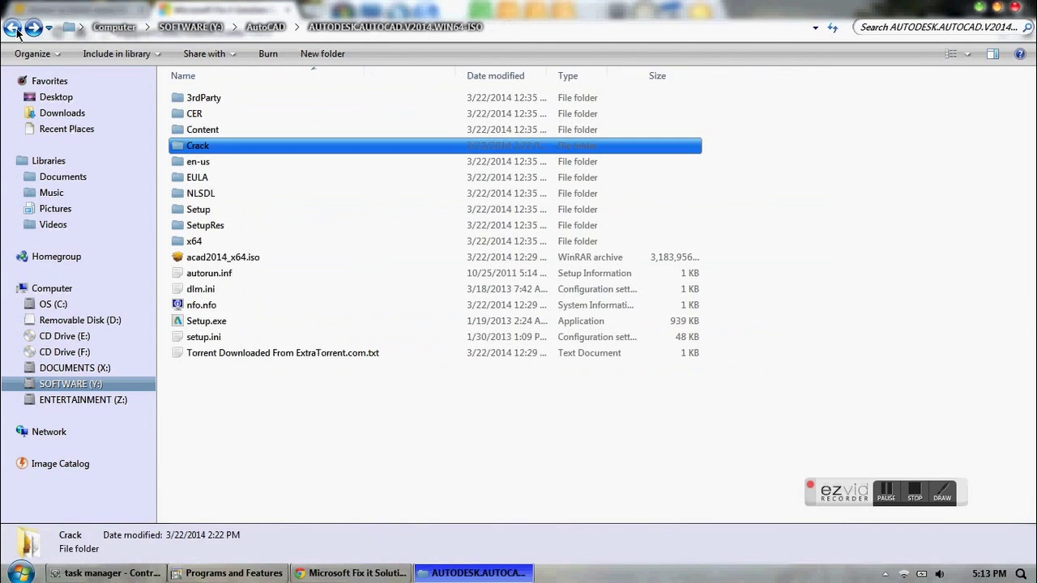
{"action": "left_click", "coordinate": [14, 31]}
{"action": "left_click", "coordinate": [15, 31]}
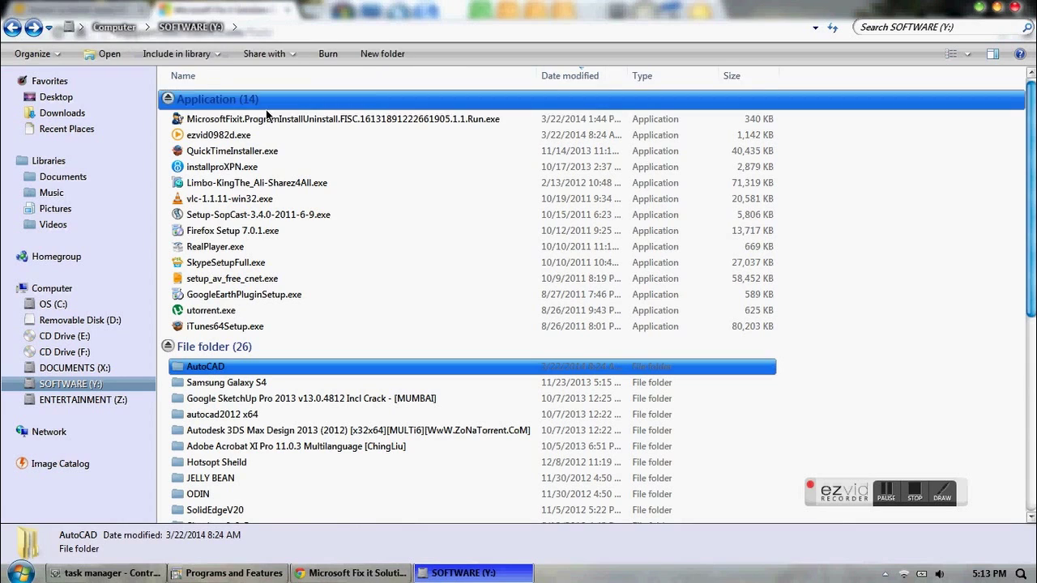
{"action": "left_click", "coordinate": [567, 119]}
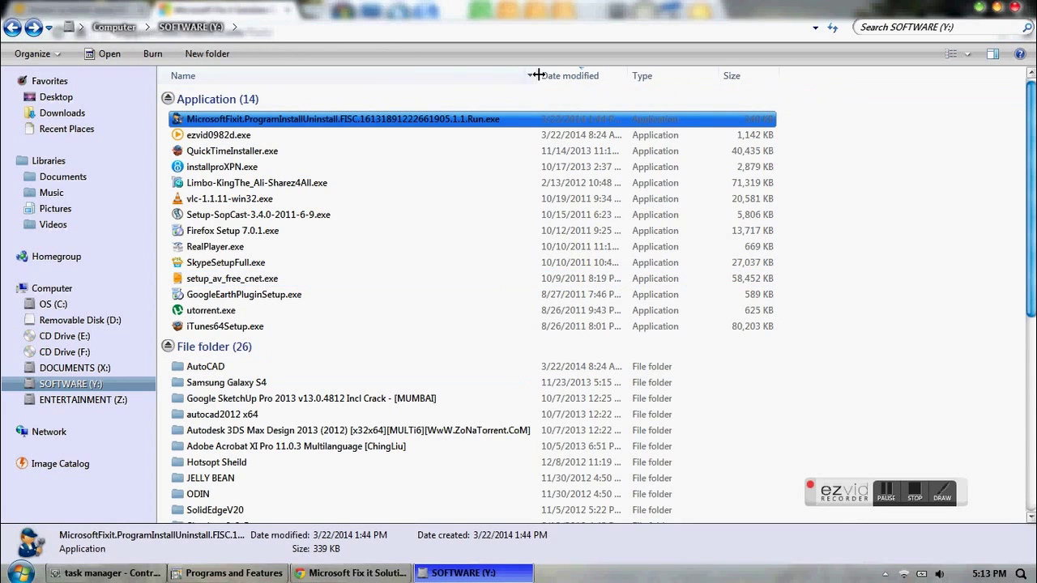
Run the MicrosoftFixit.ProgramInstallUninstall application and accept the Microsoft license agreement
{"action": "double_click", "coordinate": [415, 121]}
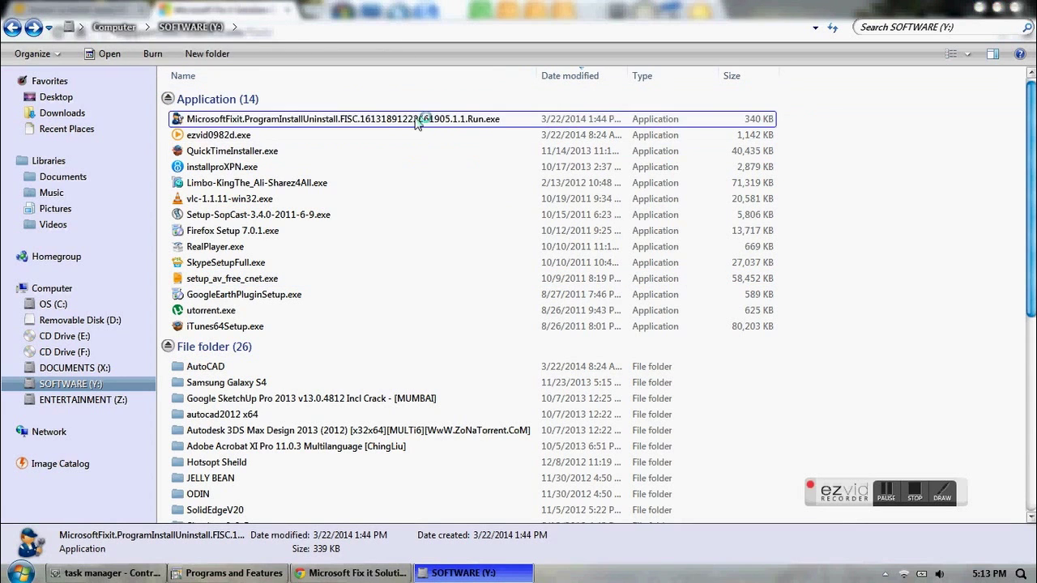
{"action": "left_click", "coordinate": [567, 301]}
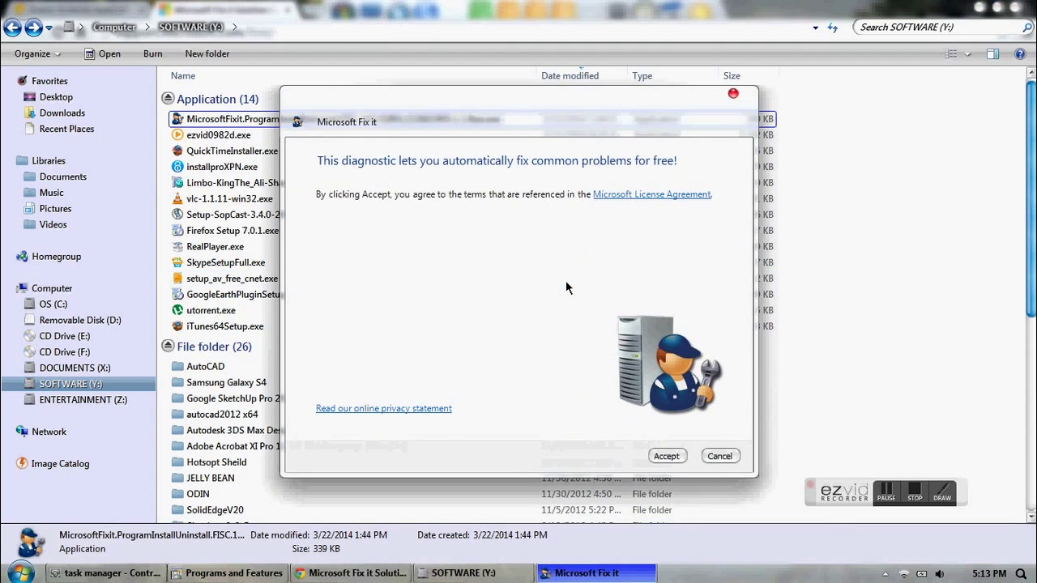
{"action": "left_click_drag", "start_coordinate": [659, 104], "coordinate": [528, 77]}
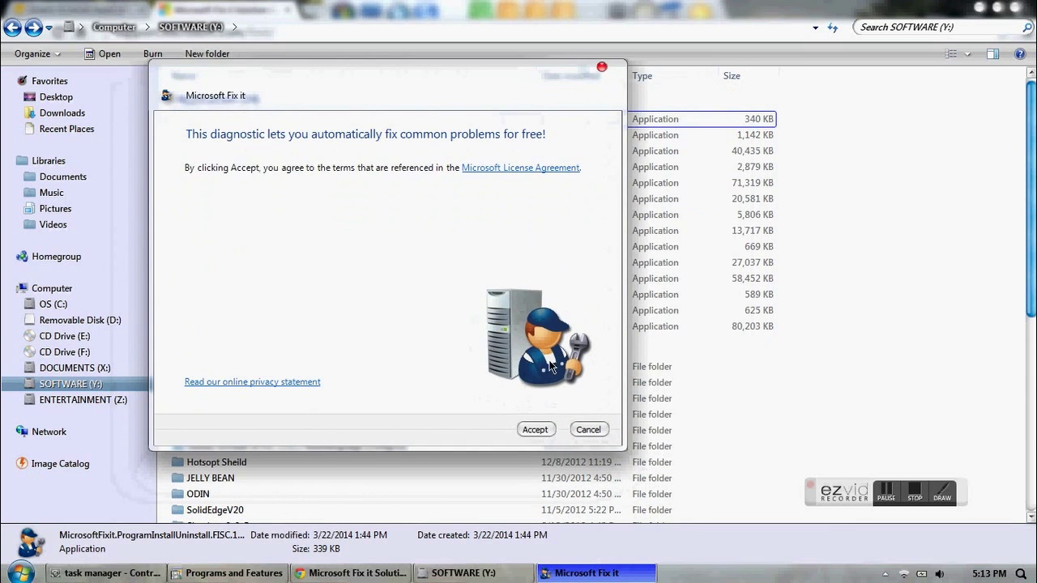
{"action": "left_click", "coordinate": [534, 431]}
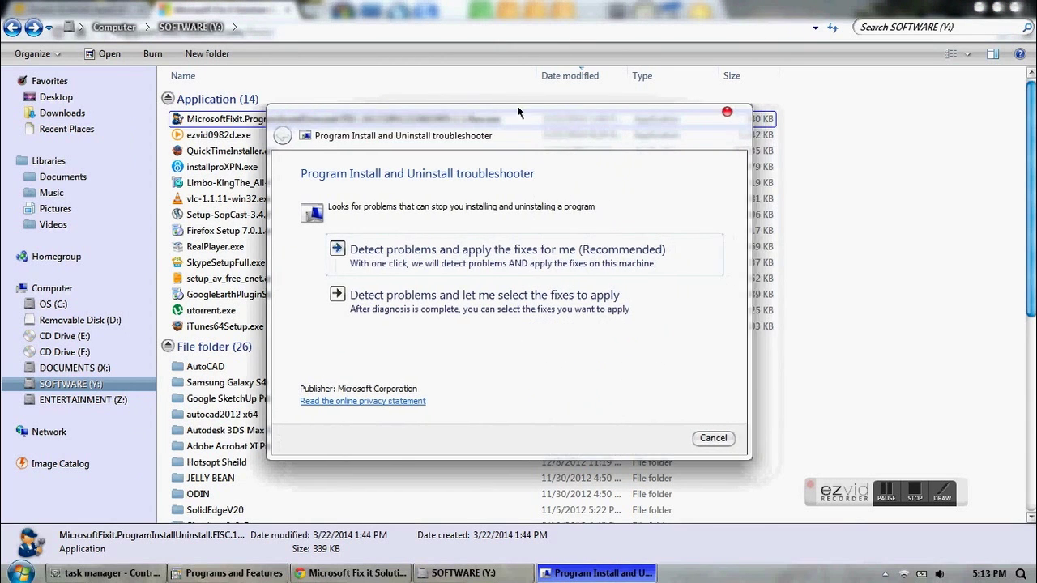
Choose to detect problems and apply the fixes automatically, and specify Uninstalling as the problem type
{"action": "left_click_drag", "start_coordinate": [517, 104], "coordinate": [418, 93]}
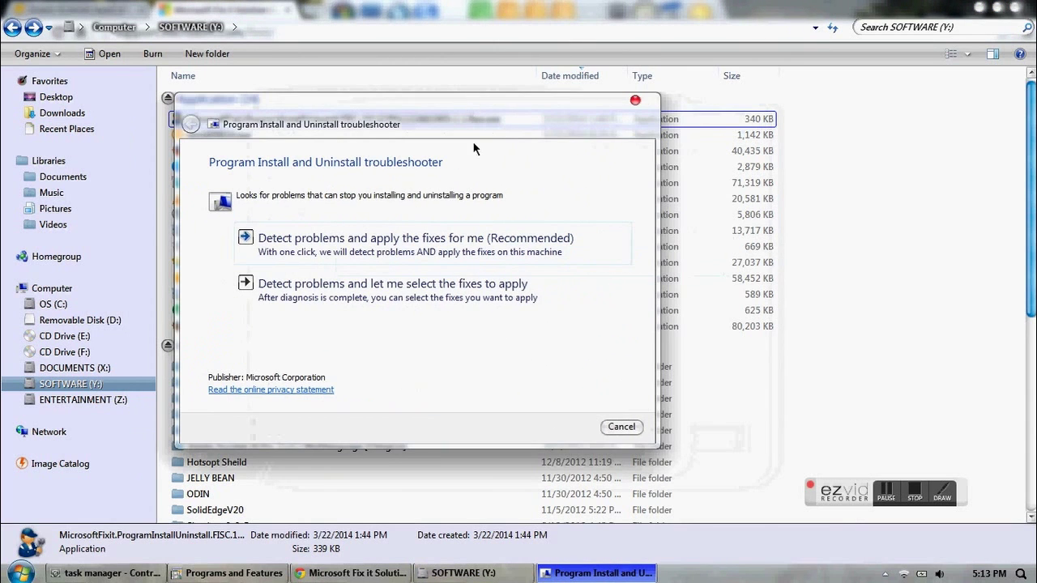
{"action": "left_click", "coordinate": [410, 242]}
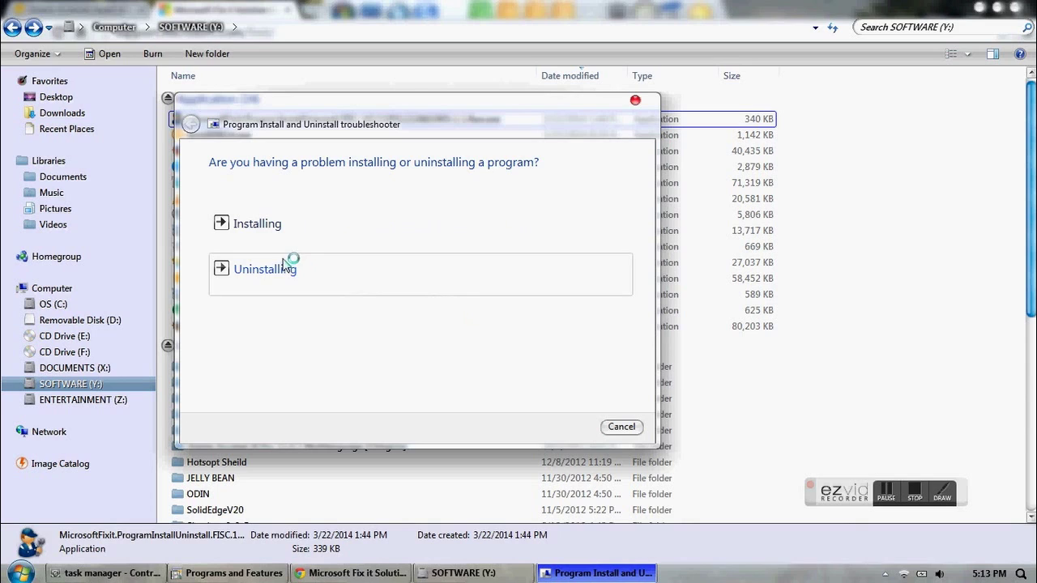
{"action": "left_click", "coordinate": [288, 267]}
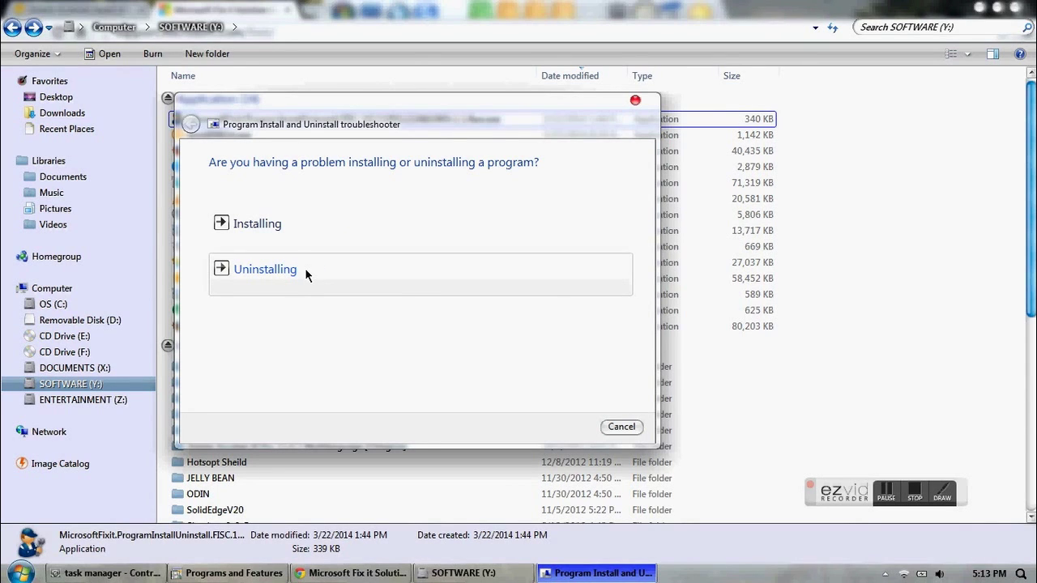
{"action": "left_click", "coordinate": [289, 271]}
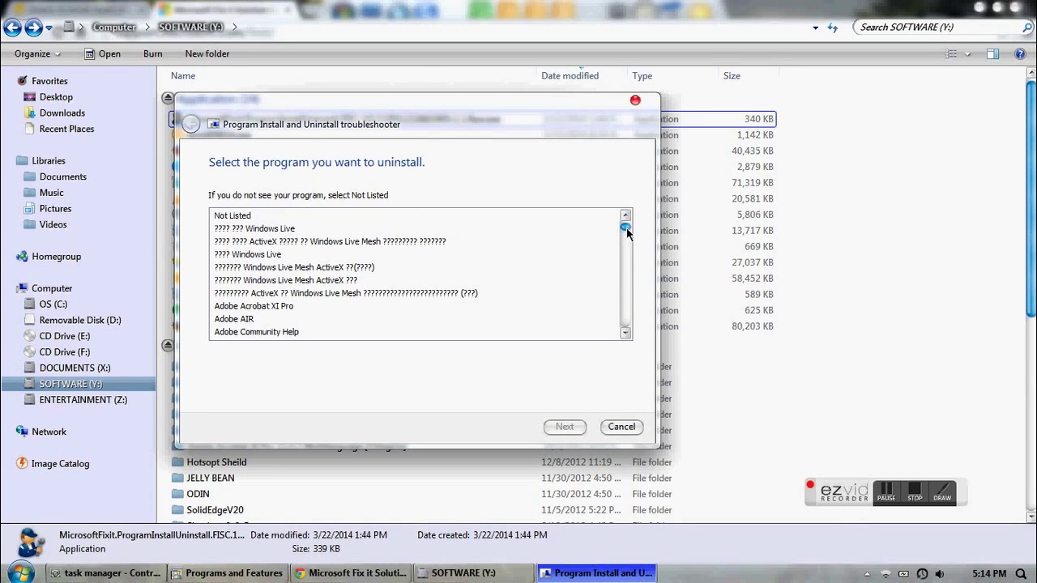
Look through the troubleshooter's list of programs to uninstall and select Aventail OPSWAT End Point Control
{"action": "mouse_move", "coordinate": [626, 226]}
{"action": "left_mouse_down"}
{"action": "mouse_move", "coordinate": [645, 335]}
{"action": "mouse_move", "coordinate": [634, 223]}
{"action": "left_mouse_up"}
{"action": "left_click", "coordinate": [627, 333]}
{"action": "left_click", "coordinate": [626, 333]}
{"action": "left_click", "coordinate": [626, 333]}
{"action": "left_click", "coordinate": [626, 333]}
{"action": "left_click", "coordinate": [627, 334]}
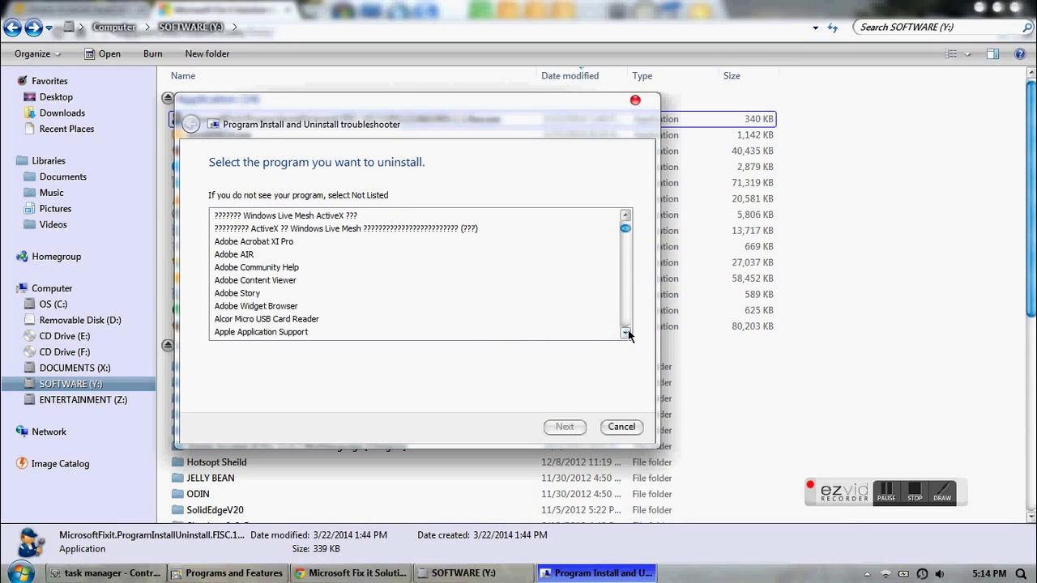
{"action": "left_click", "coordinate": [626, 333]}
{"action": "left_click", "coordinate": [626, 333]}
{"action": "left_click", "coordinate": [626, 333]}
{"action": "left_click", "coordinate": [626, 333]}
{"action": "left_click", "coordinate": [627, 333]}
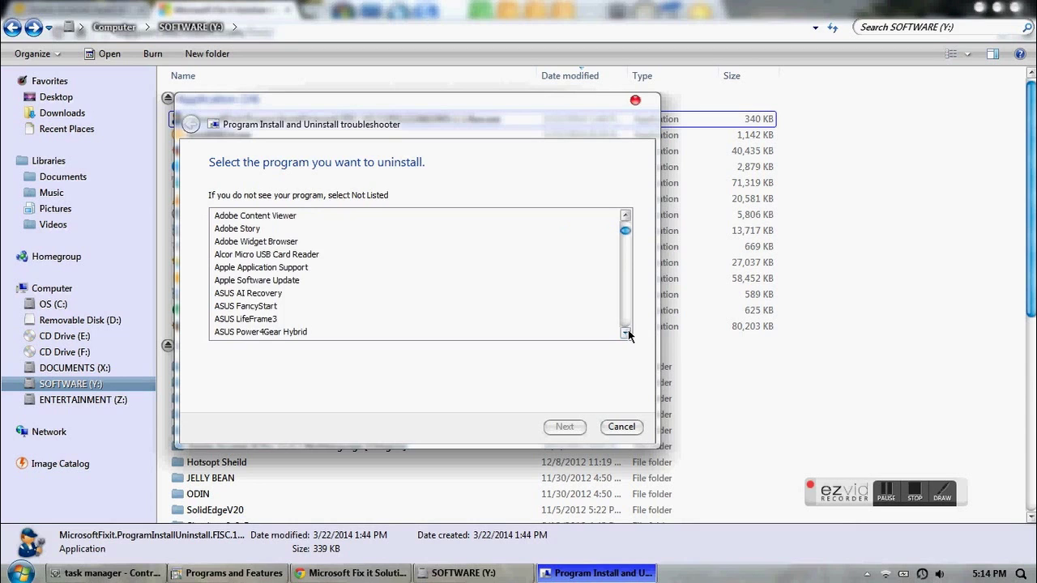
{"action": "left_click", "coordinate": [626, 333]}
{"action": "left_click", "coordinate": [627, 333]}
{"action": "left_click", "coordinate": [626, 333]}
{"action": "left_click", "coordinate": [626, 333]}
{"action": "left_click", "coordinate": [627, 333]}
{"action": "left_click", "coordinate": [626, 333]}
{"action": "left_click", "coordinate": [626, 333]}
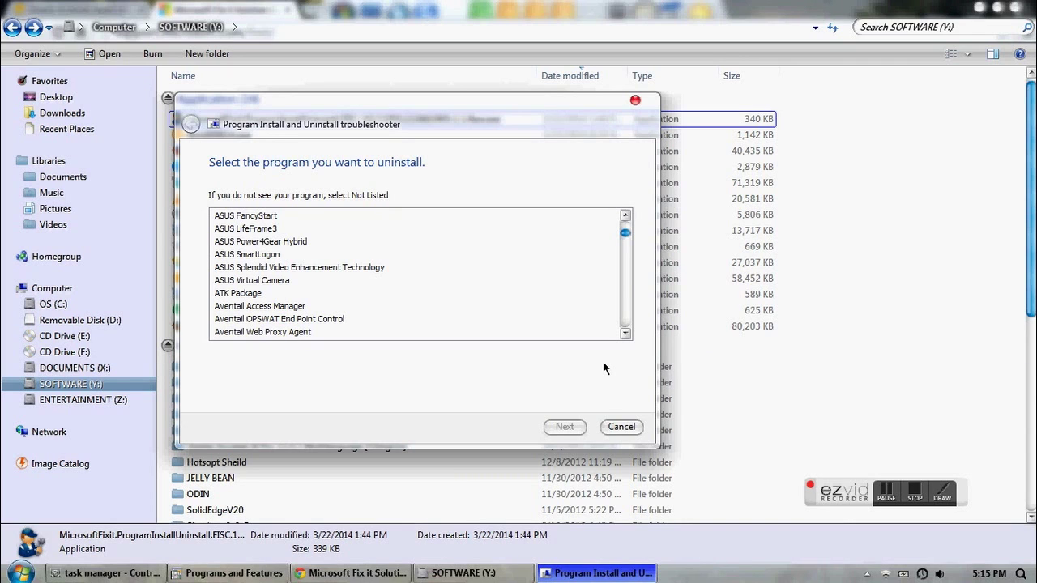
{"action": "left_click", "coordinate": [266, 282]}
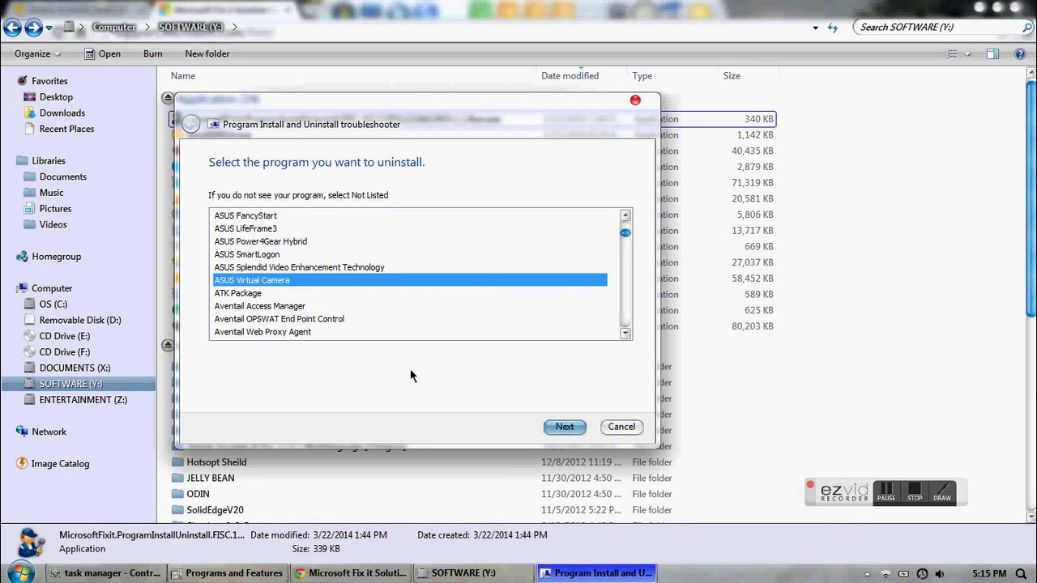
{"action": "left_click", "coordinate": [284, 319]}
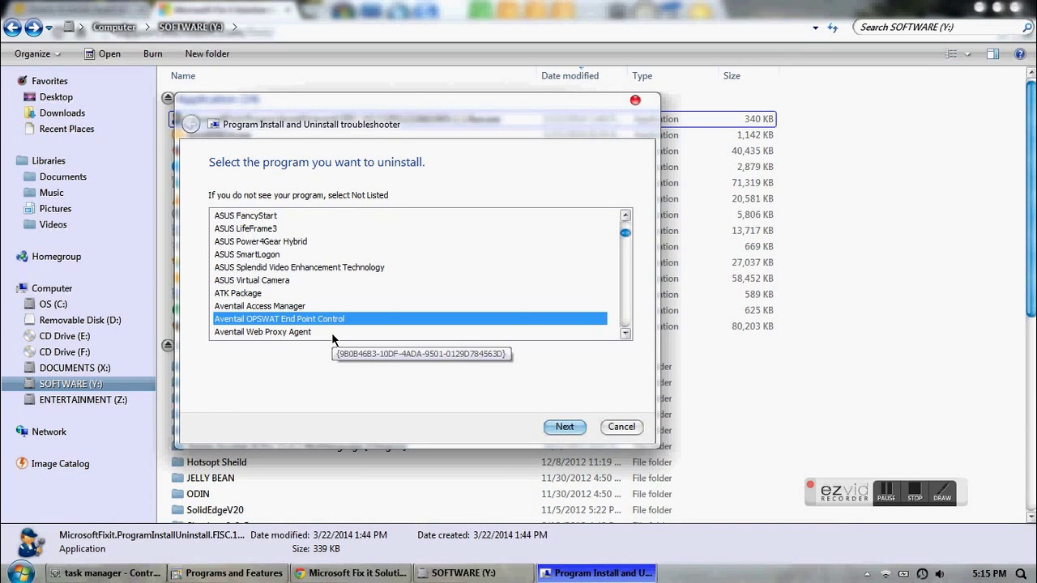